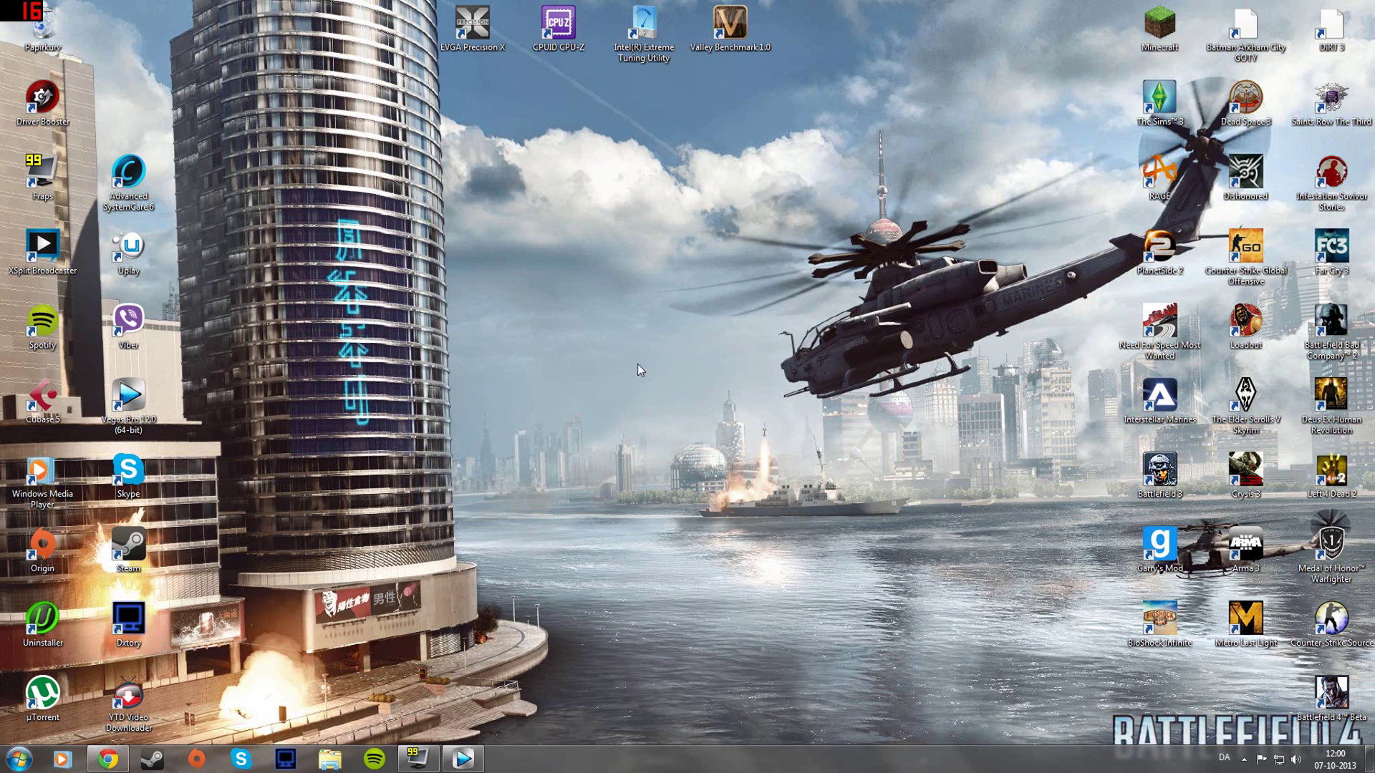
Step: Review the Dxtory buy page (3600 JPY license), then return to the Ut Video Codec Suite download page
click(100, 759)
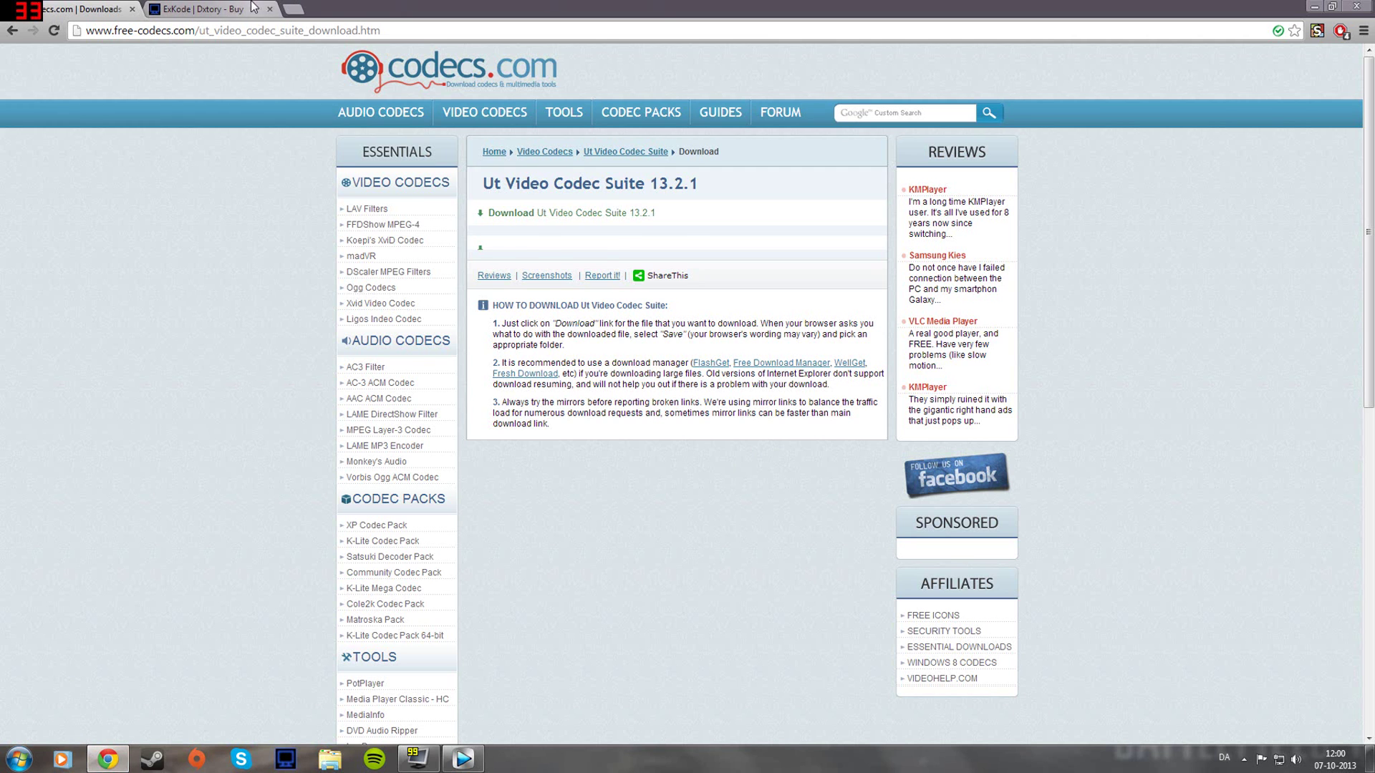
click(229, 8)
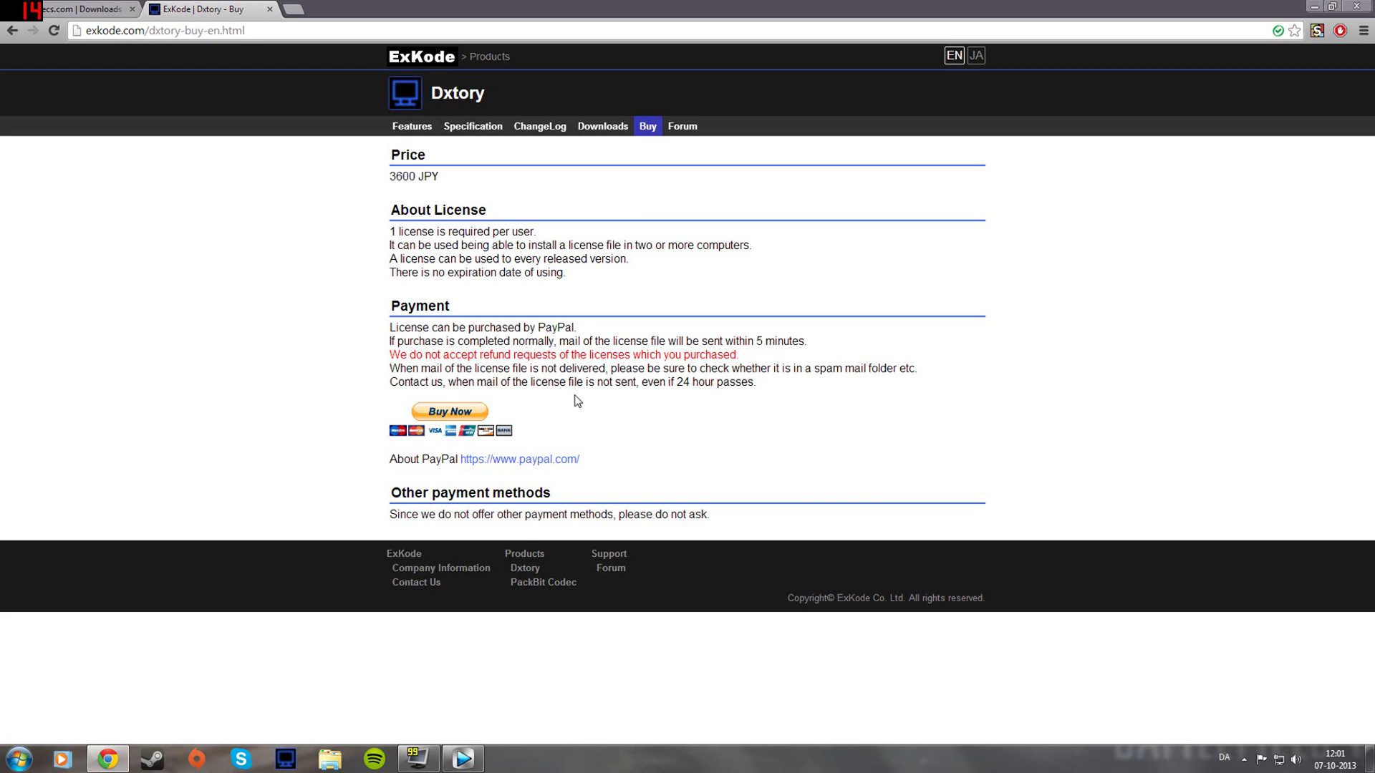
click(85, 7)
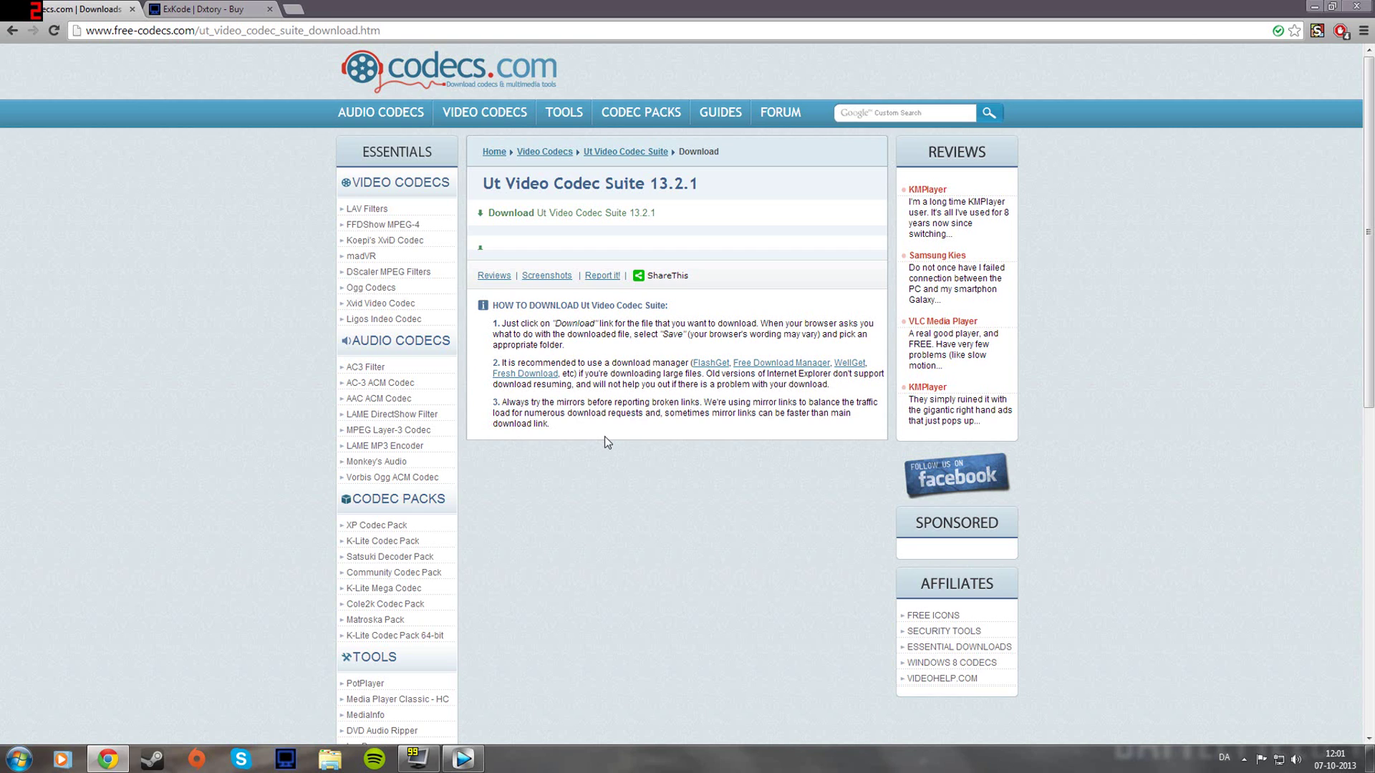
Step: Add E:\Dxtory as a movie save folder in Dxtory's Folder settings and enable it
click(285, 760)
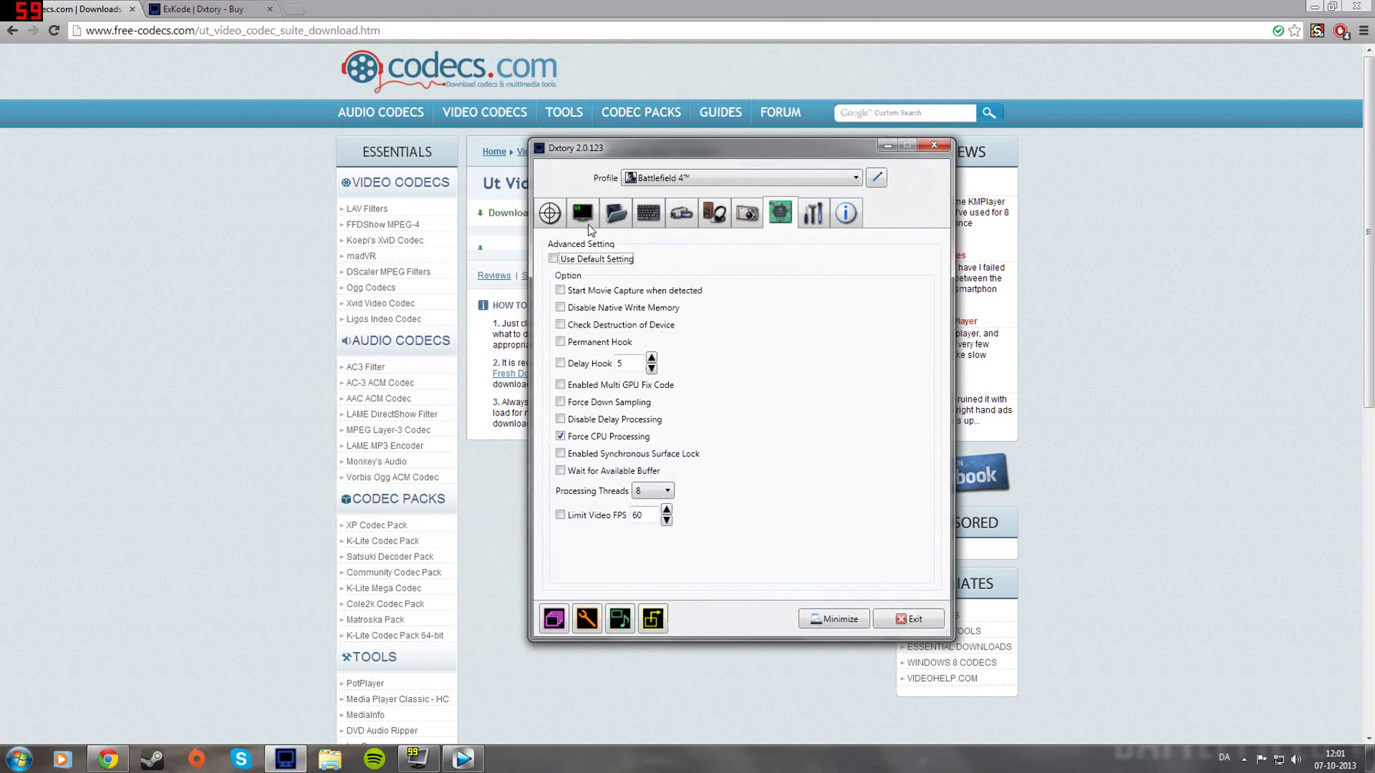
click(618, 218)
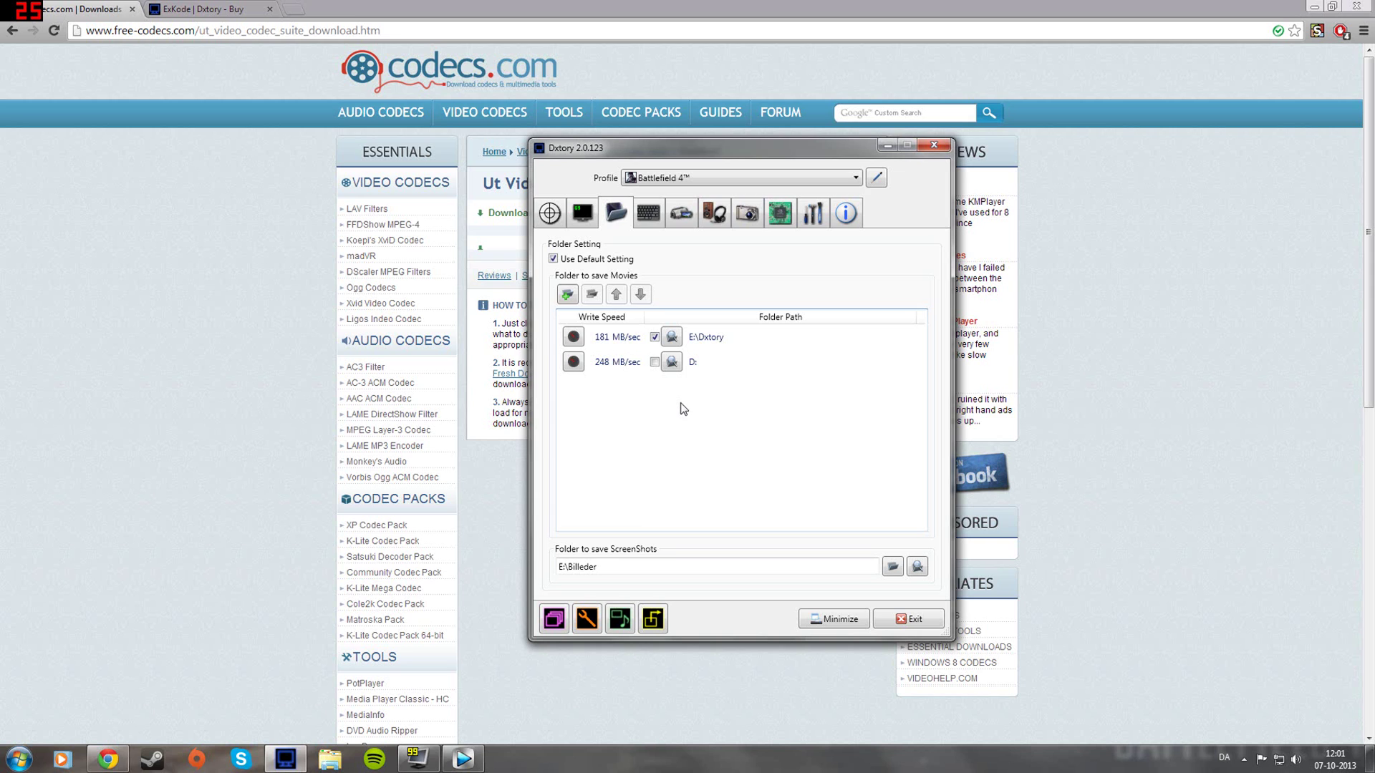
click(567, 294)
click(594, 386)
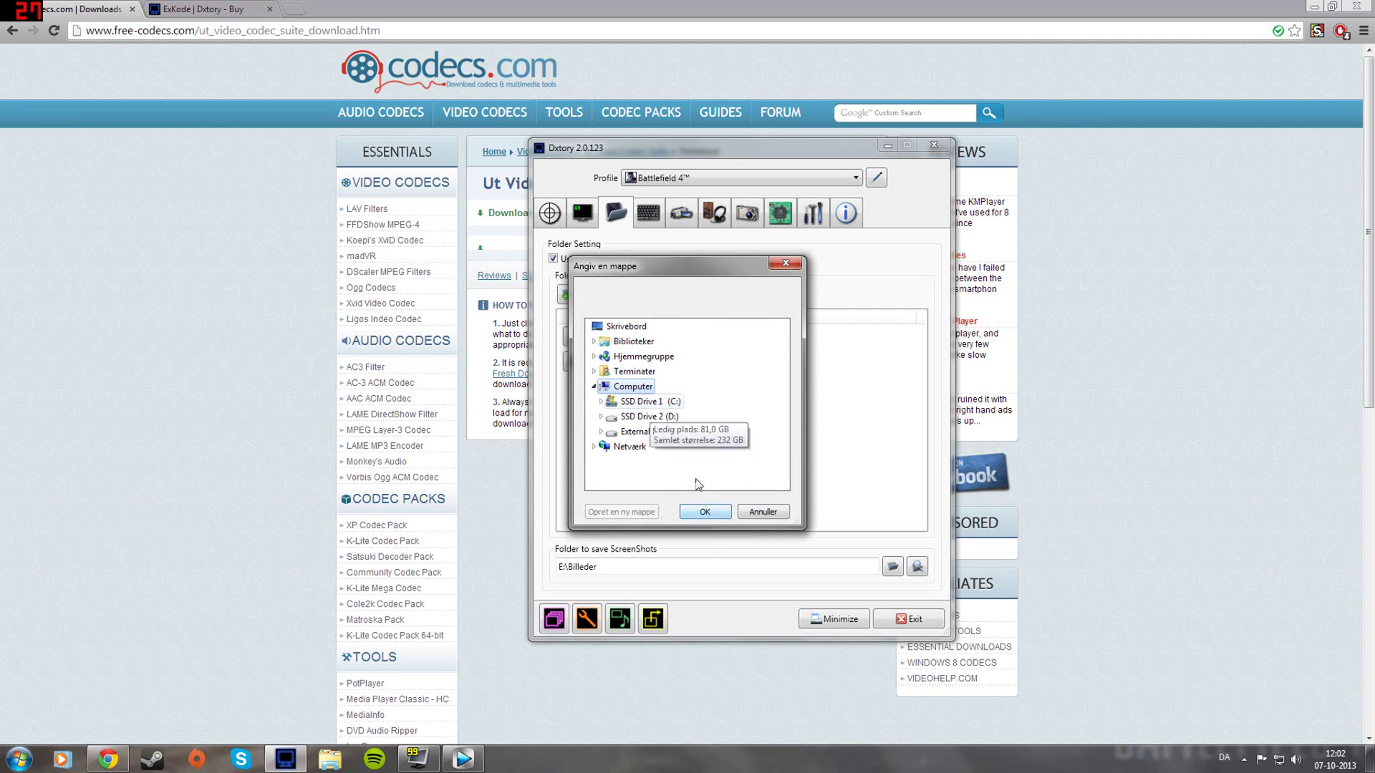
click(716, 510)
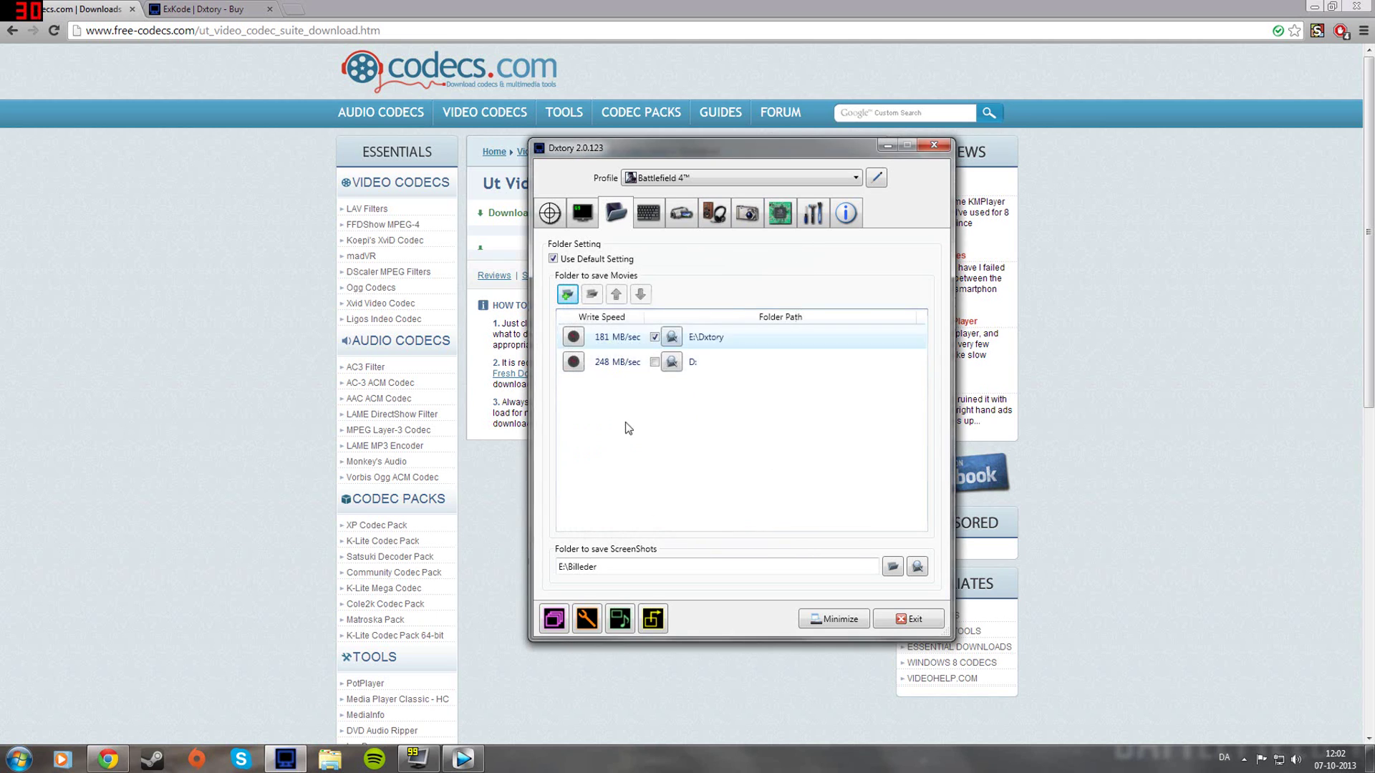
click(654, 337)
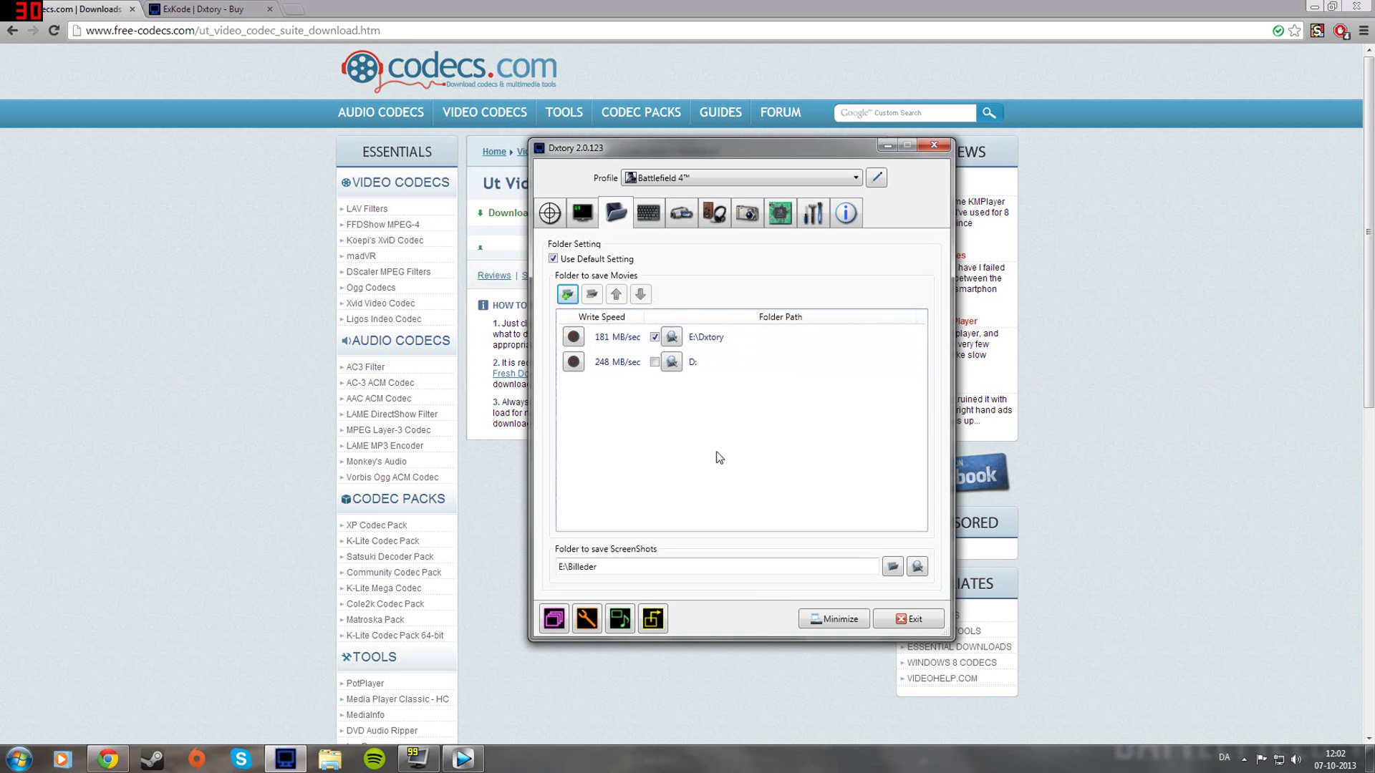
Step: Choose UtVideo YUV422 BT.709 (ULH2) VCM as the codec in Dxtory's Movie settings
click(648, 212)
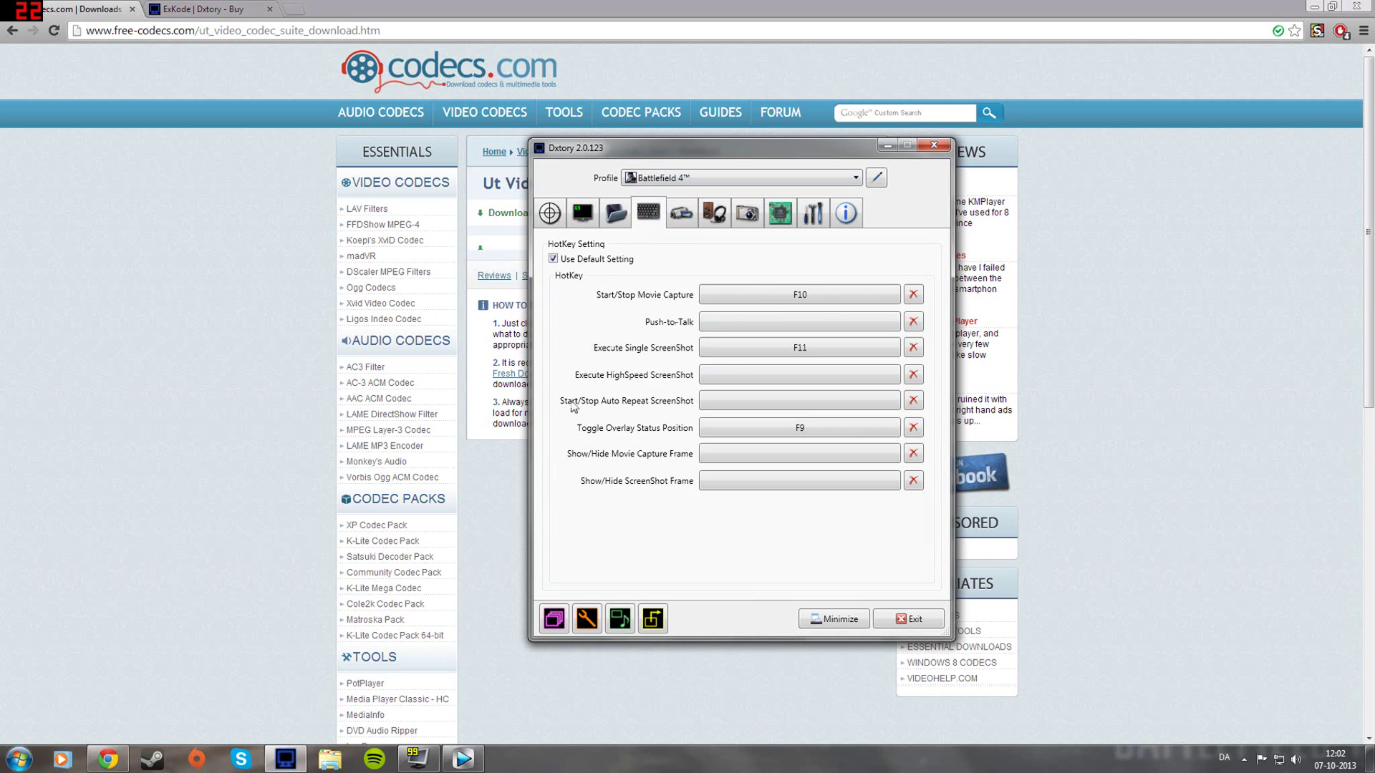
click(683, 216)
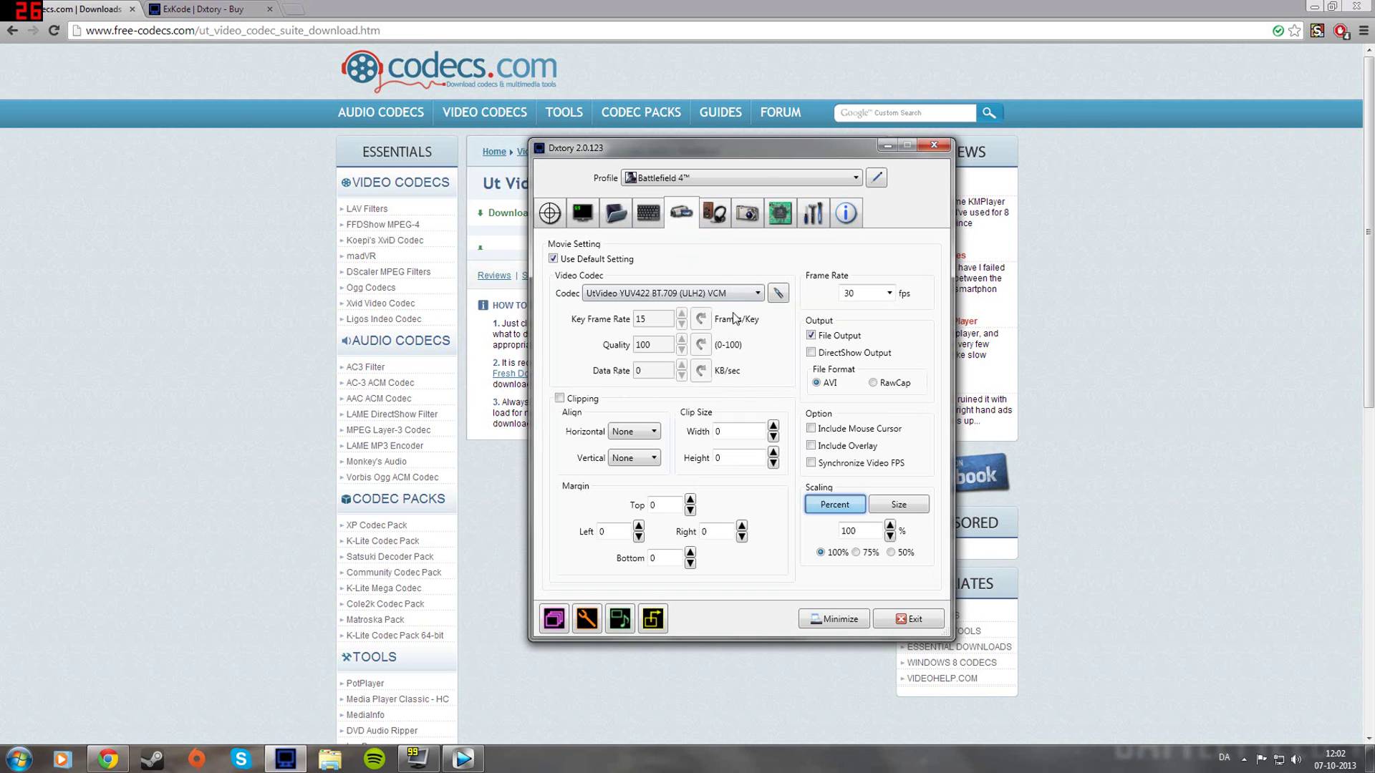
click(736, 294)
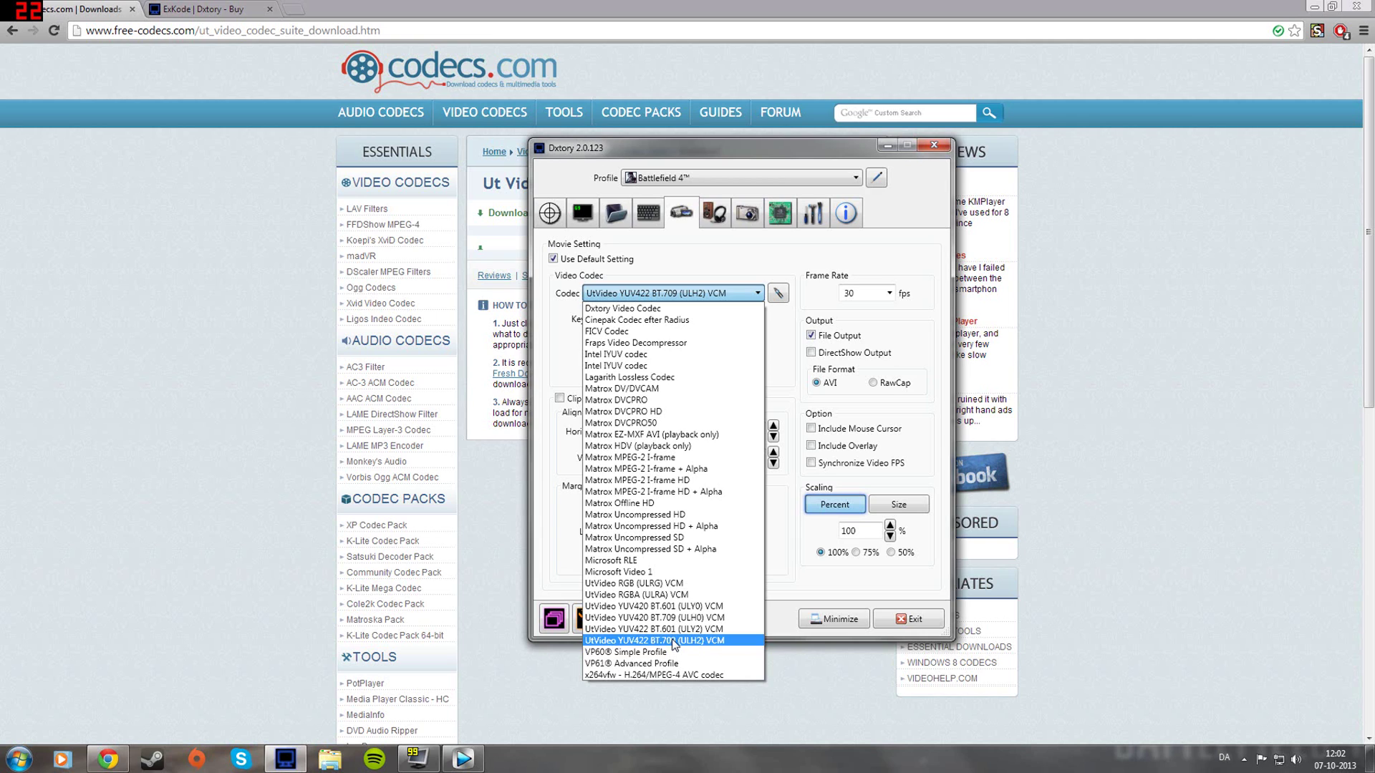
click(608, 640)
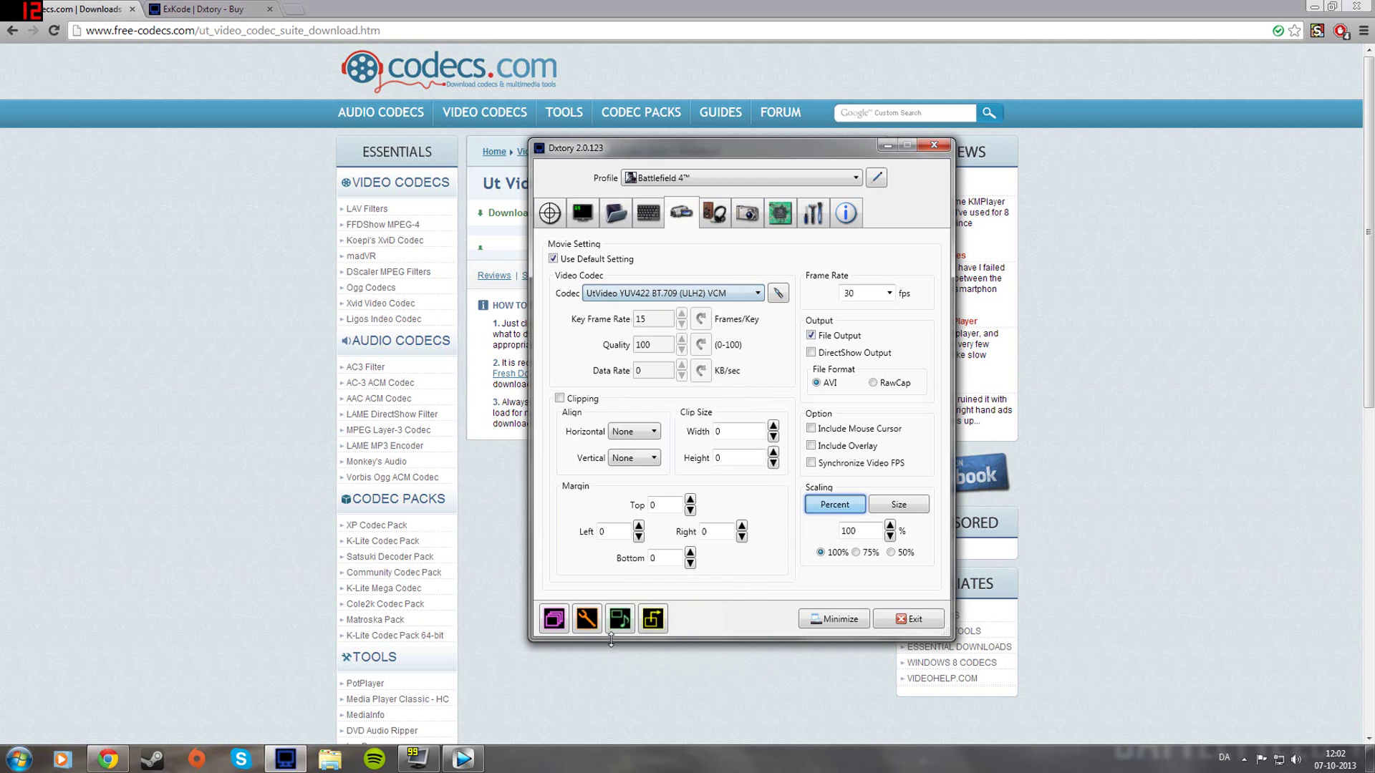
click(781, 297)
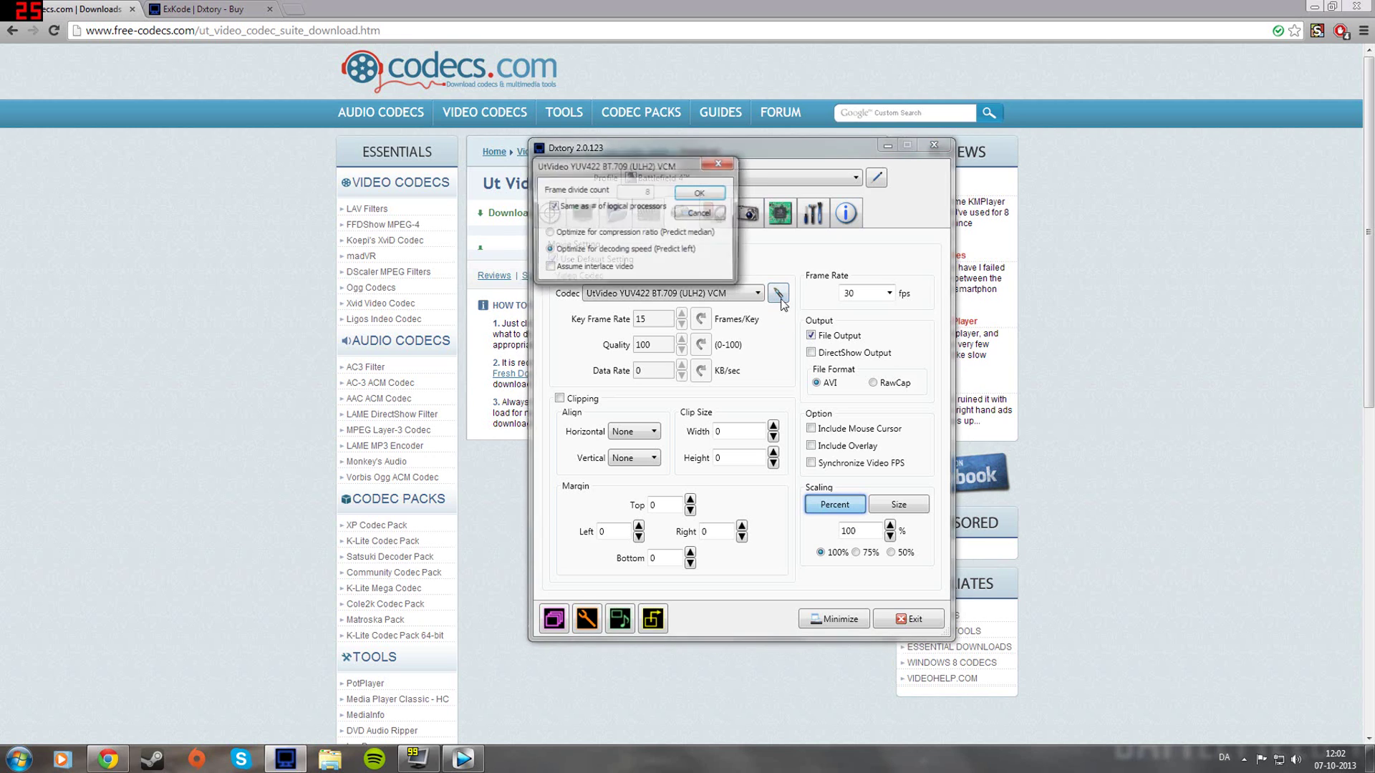
click(552, 207)
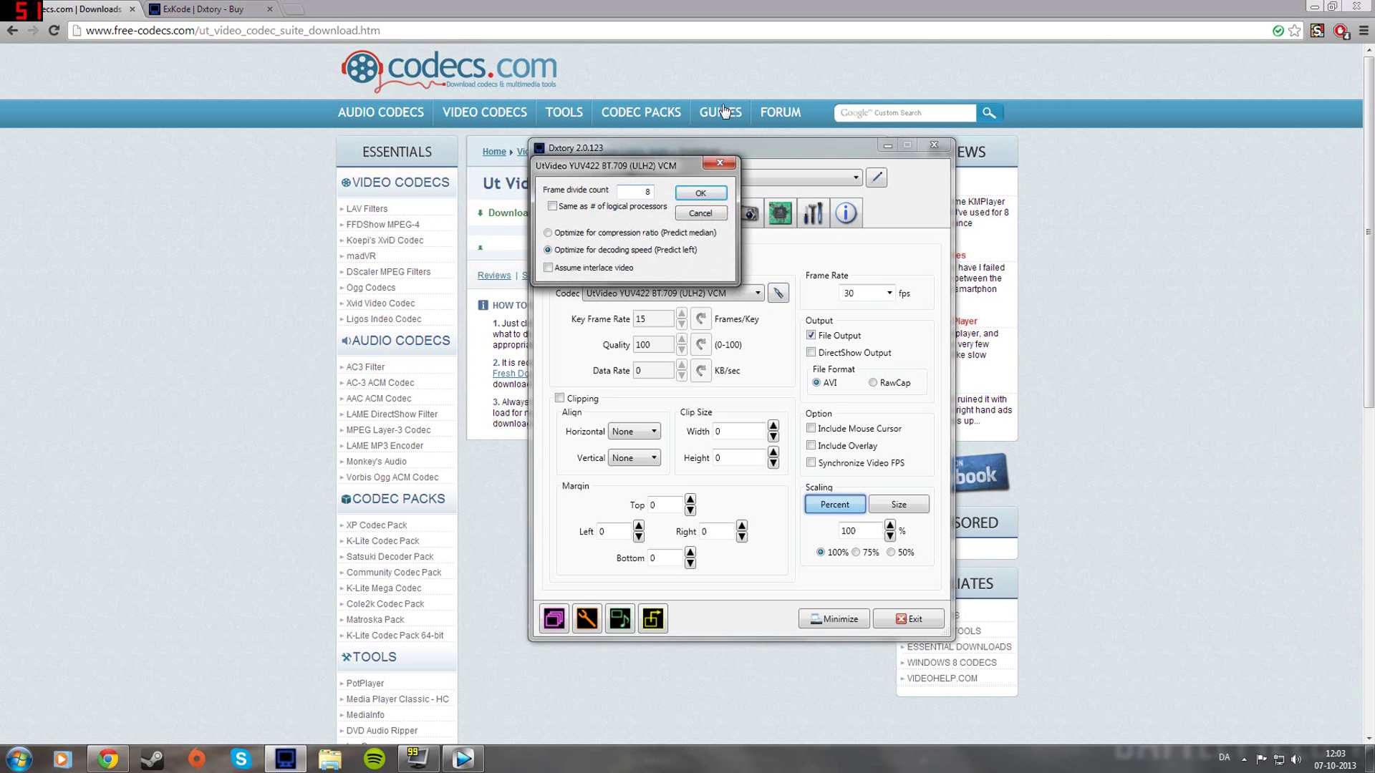
drag(682, 170, 739, 176)
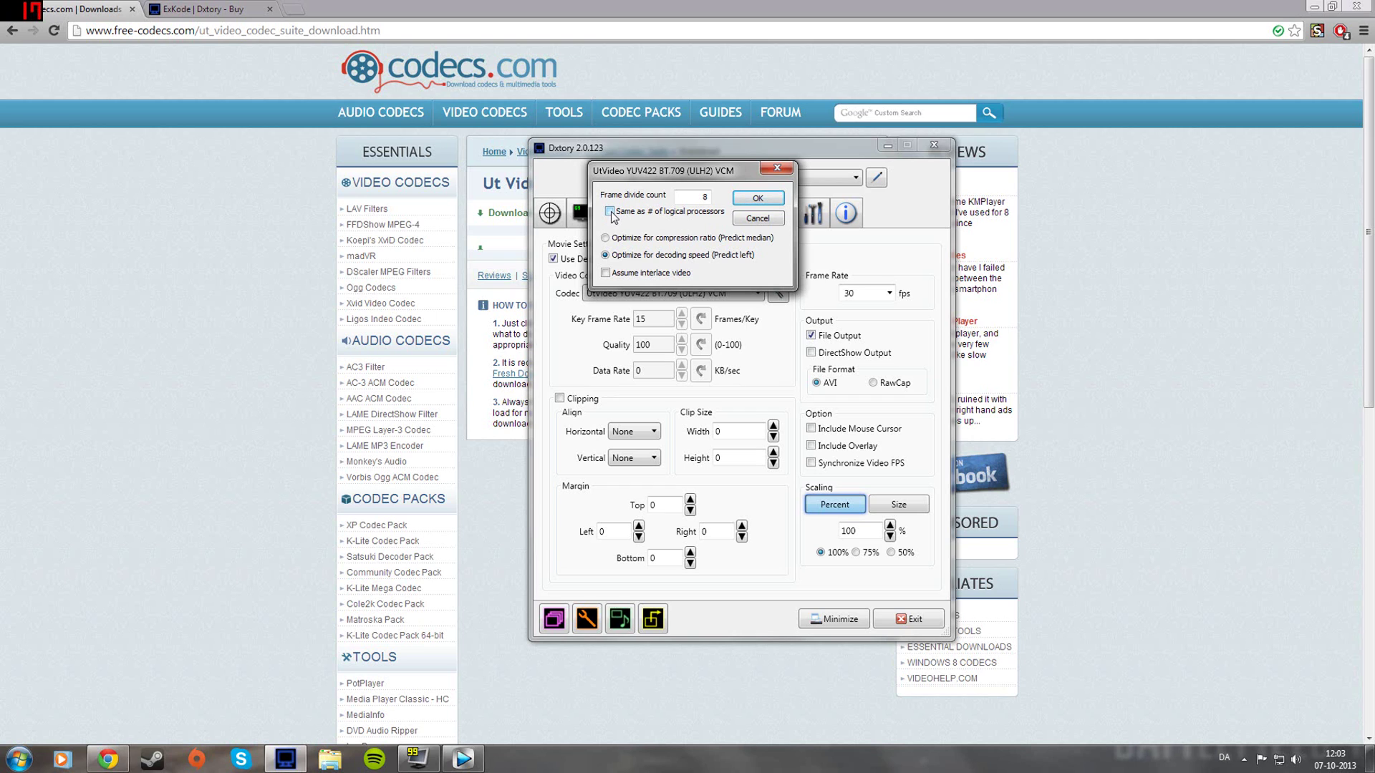
click(611, 214)
click(772, 201)
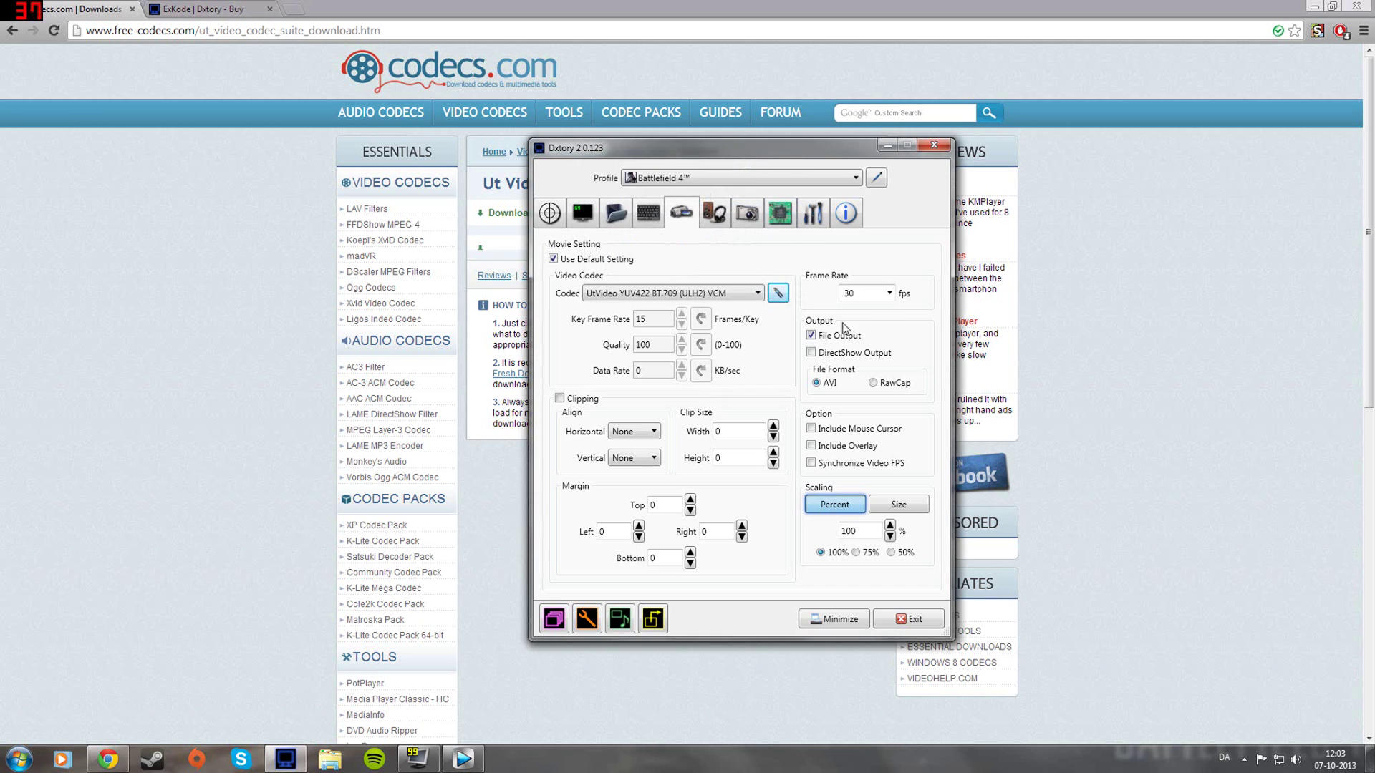
Step: Confirm 30 fps in the Movie tab's Frame Rate dropdown
click(889, 295)
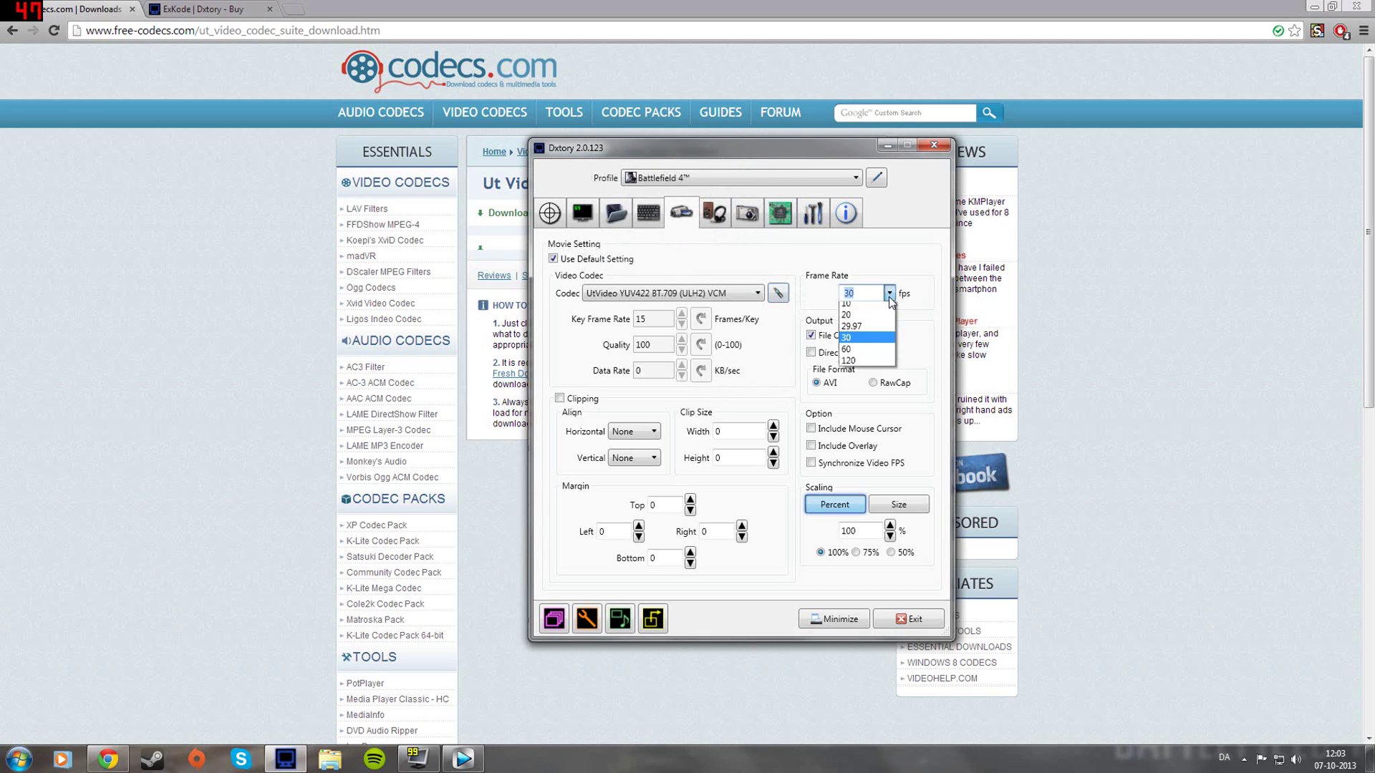
click(857, 345)
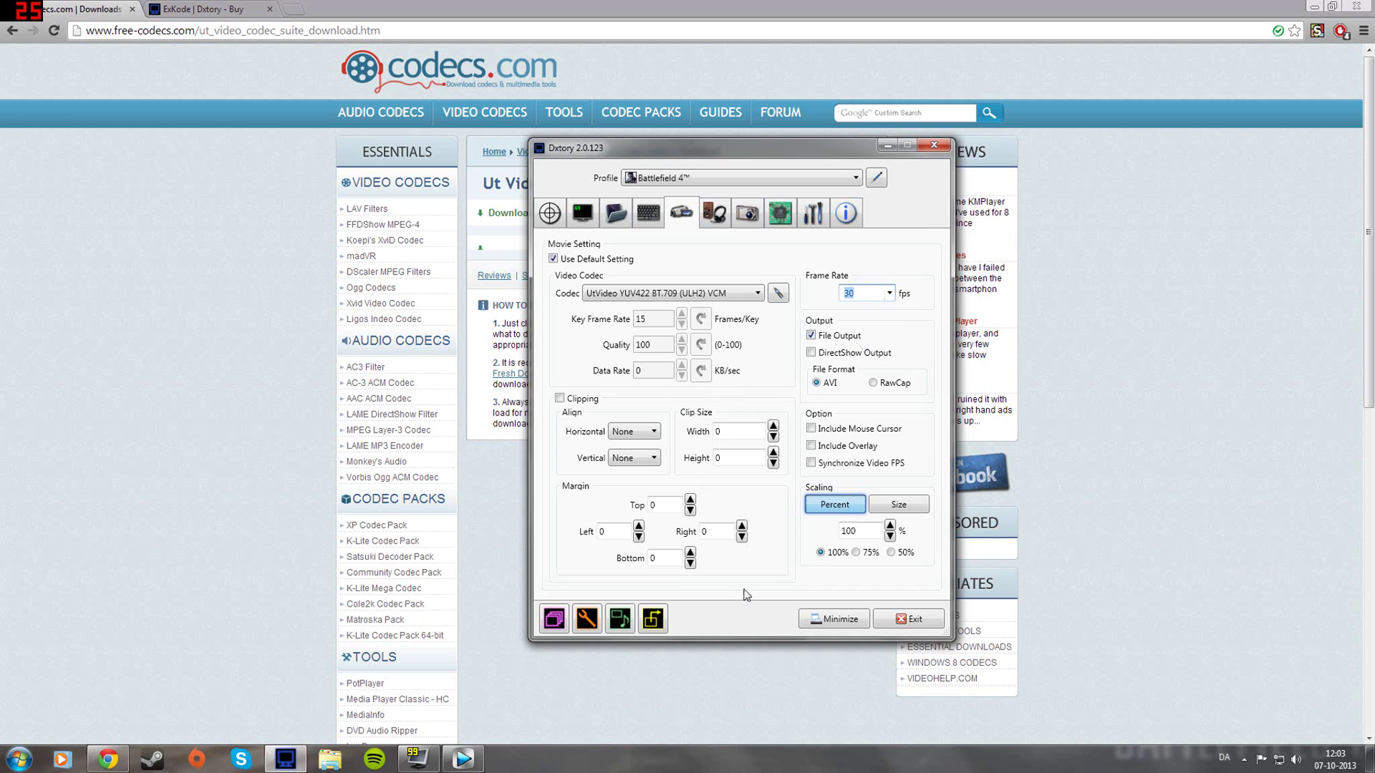
click(845, 290)
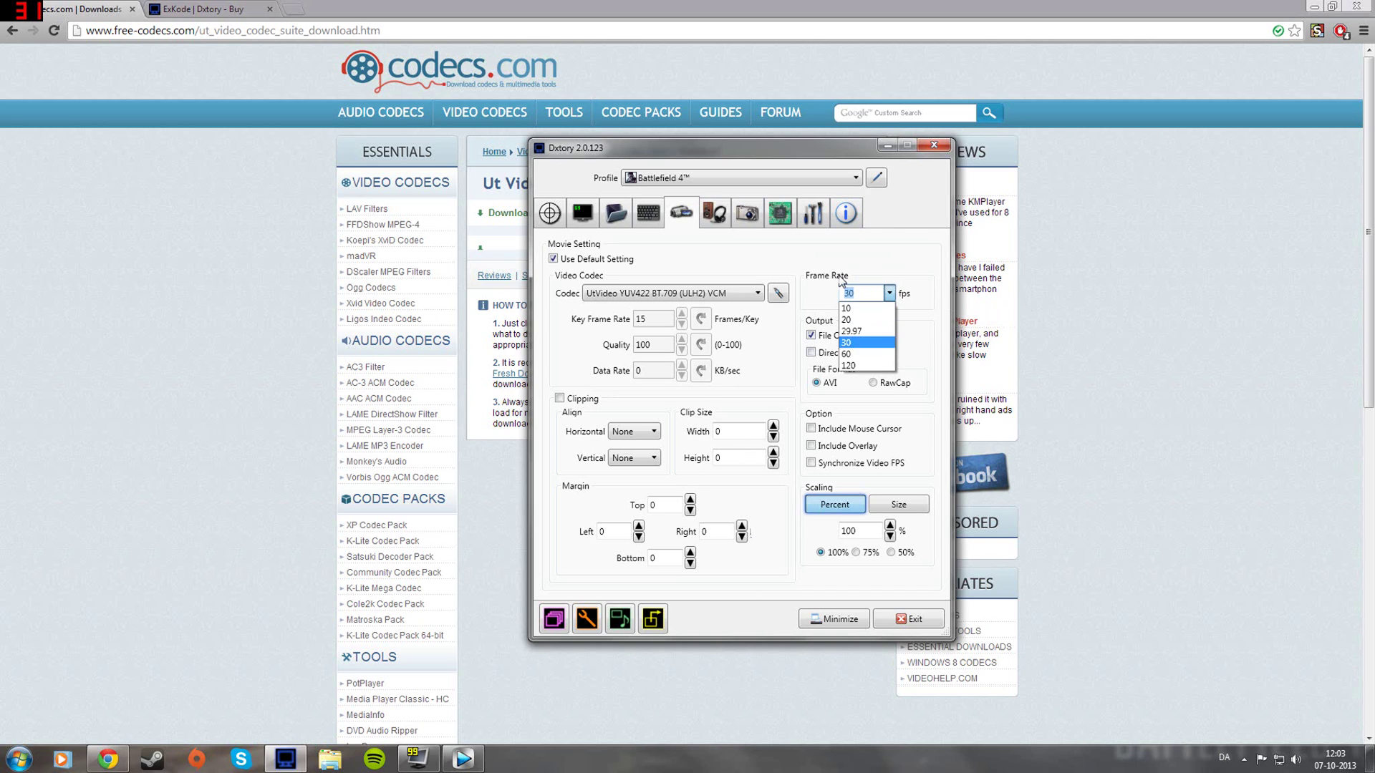
click(846, 342)
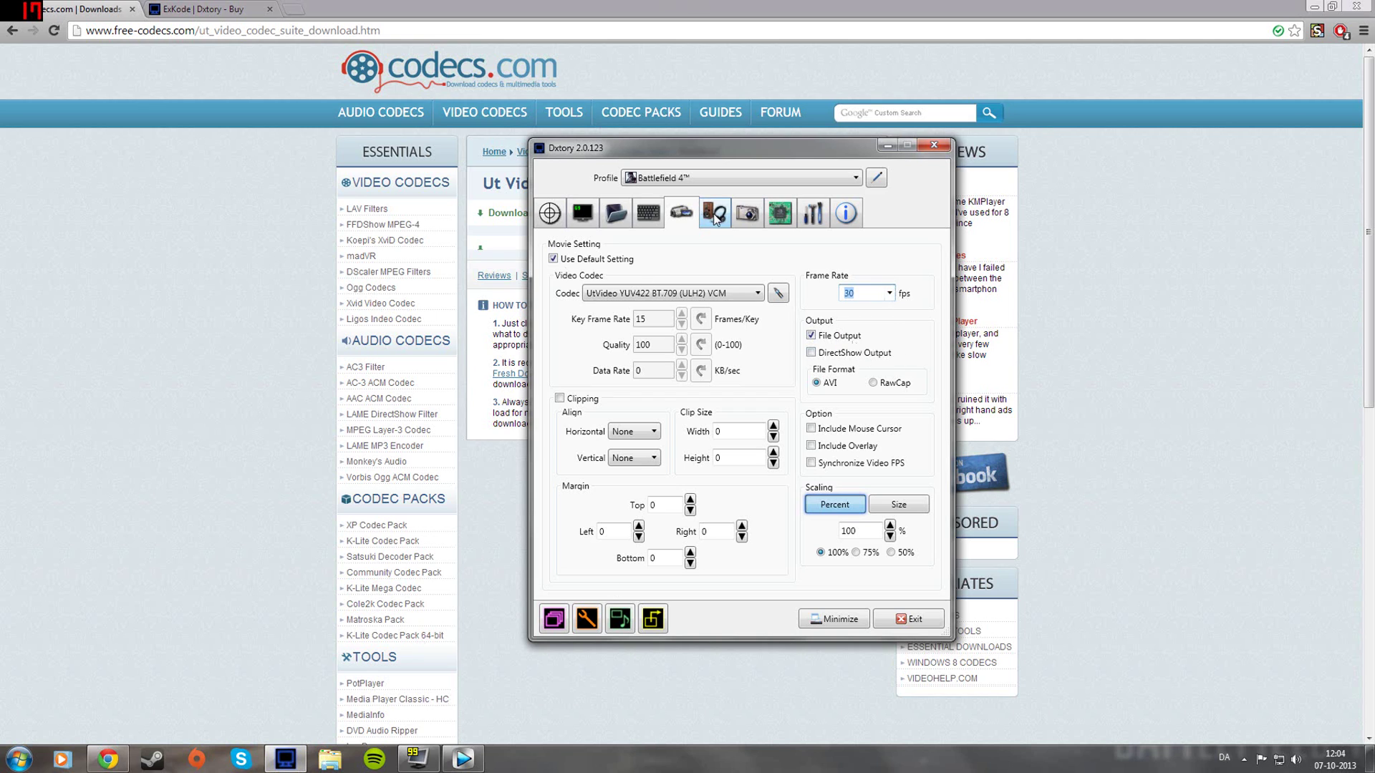
Step: Set audio stream 1's device to Højttalere UA-25EX
click(712, 216)
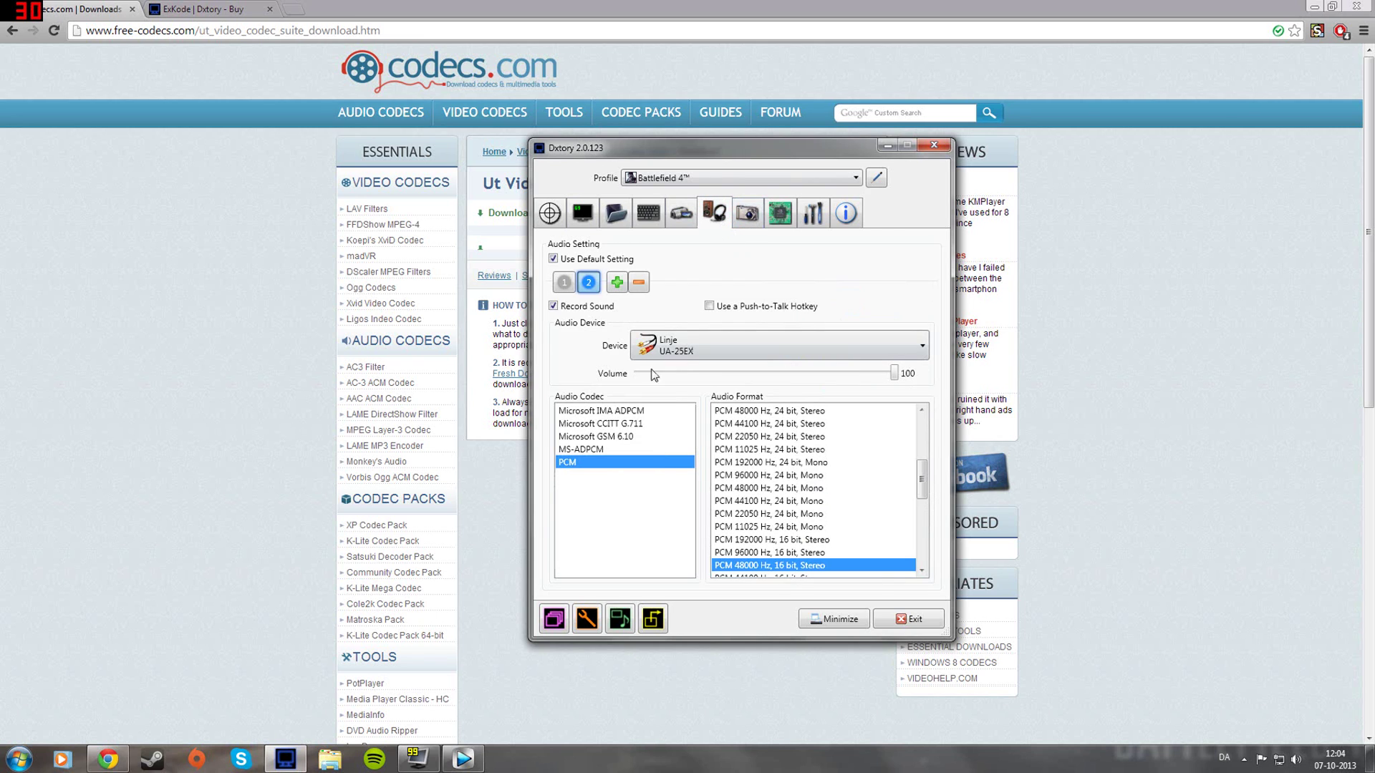
click(565, 284)
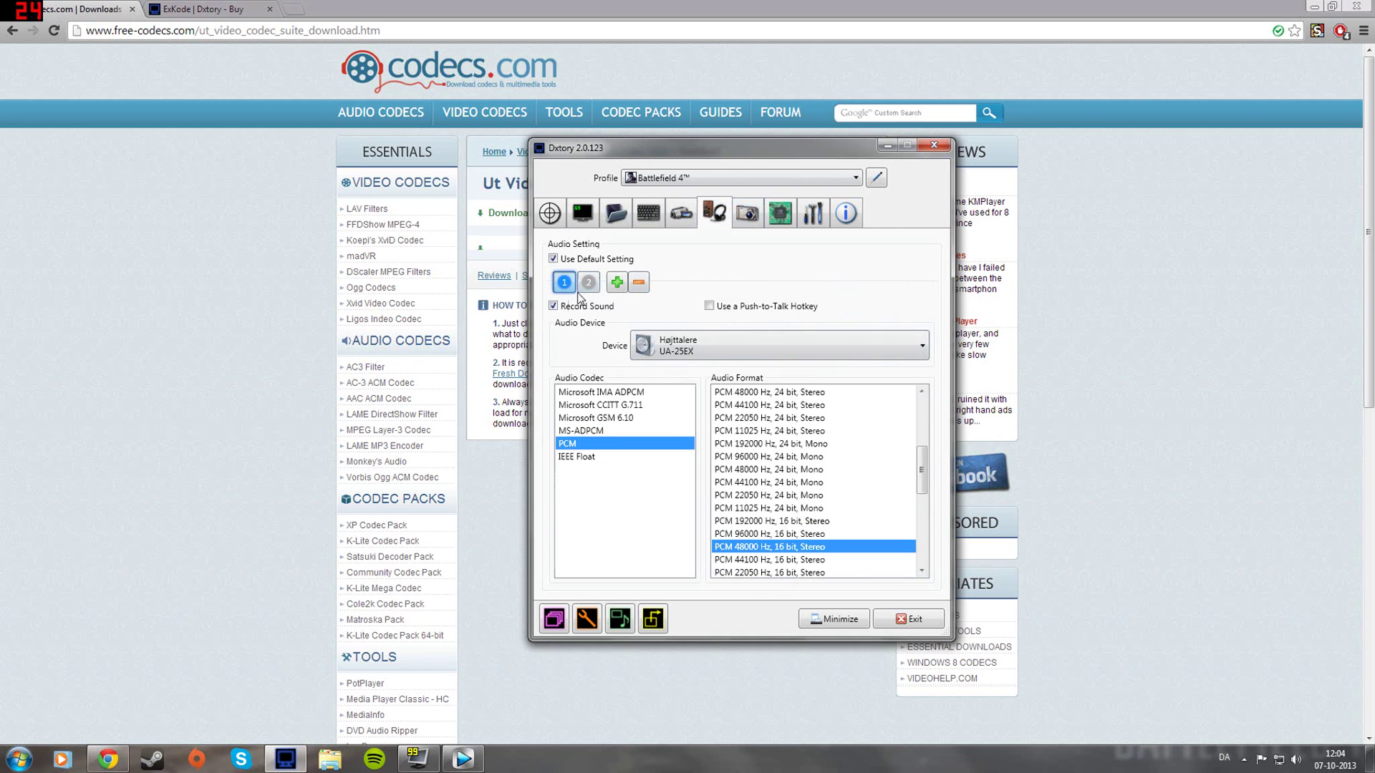
click(655, 349)
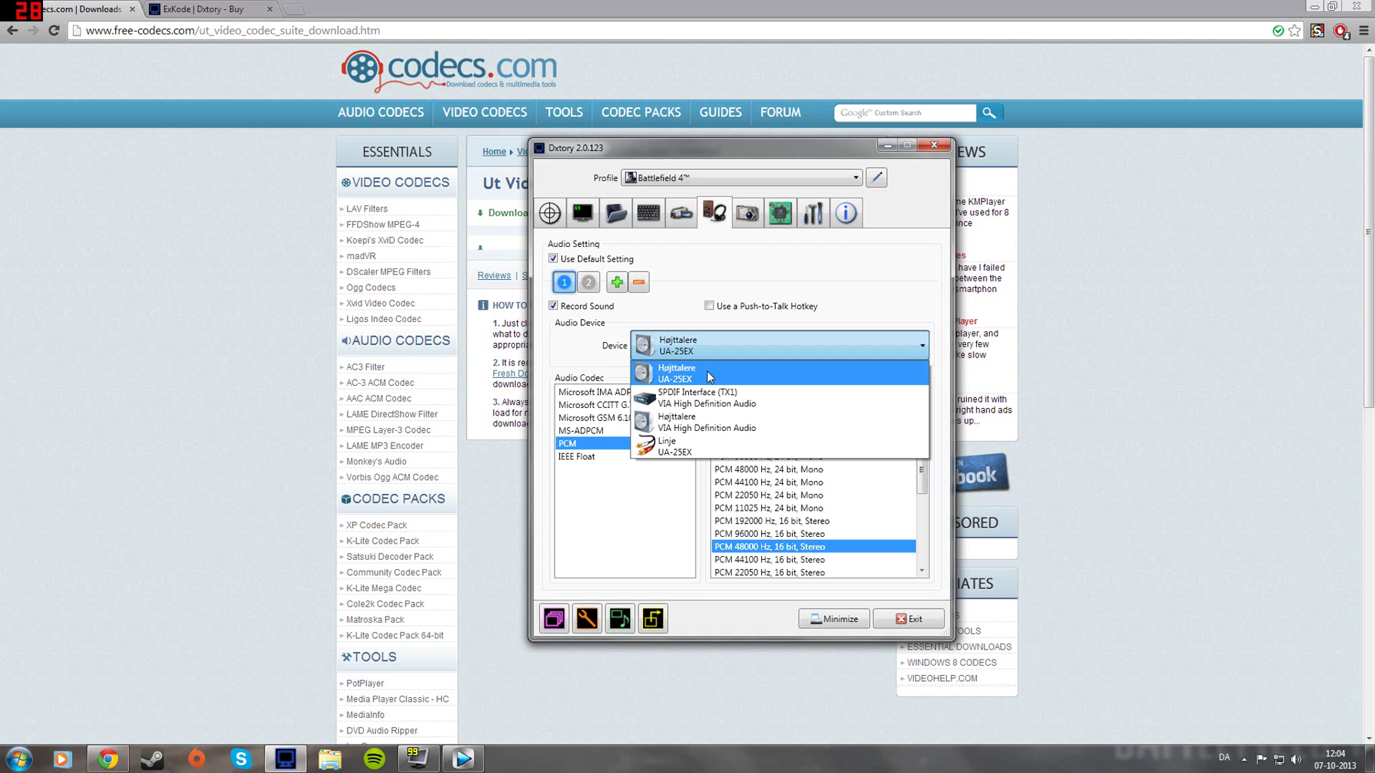
click(707, 371)
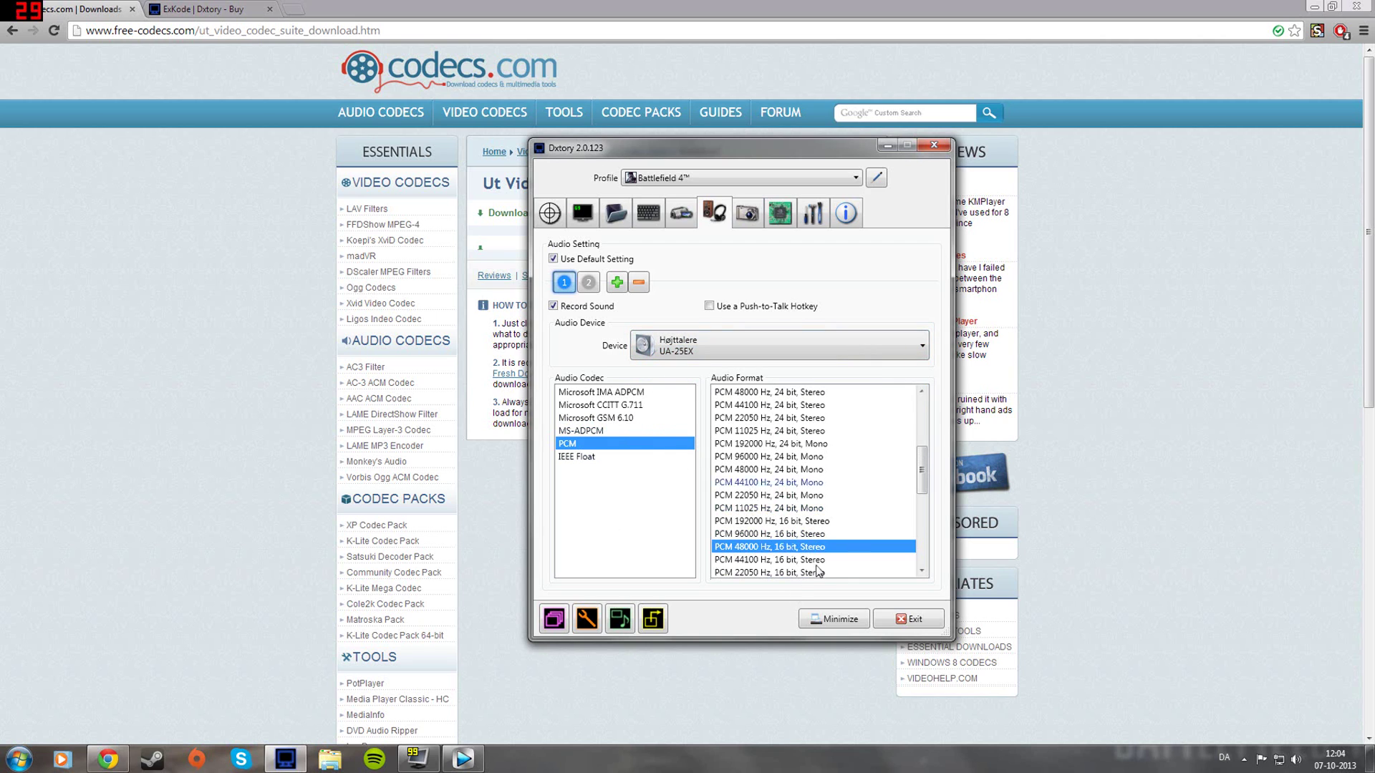
Step: Set audio stream 2's device to Linje UA-25EX and adjust its volume
click(594, 284)
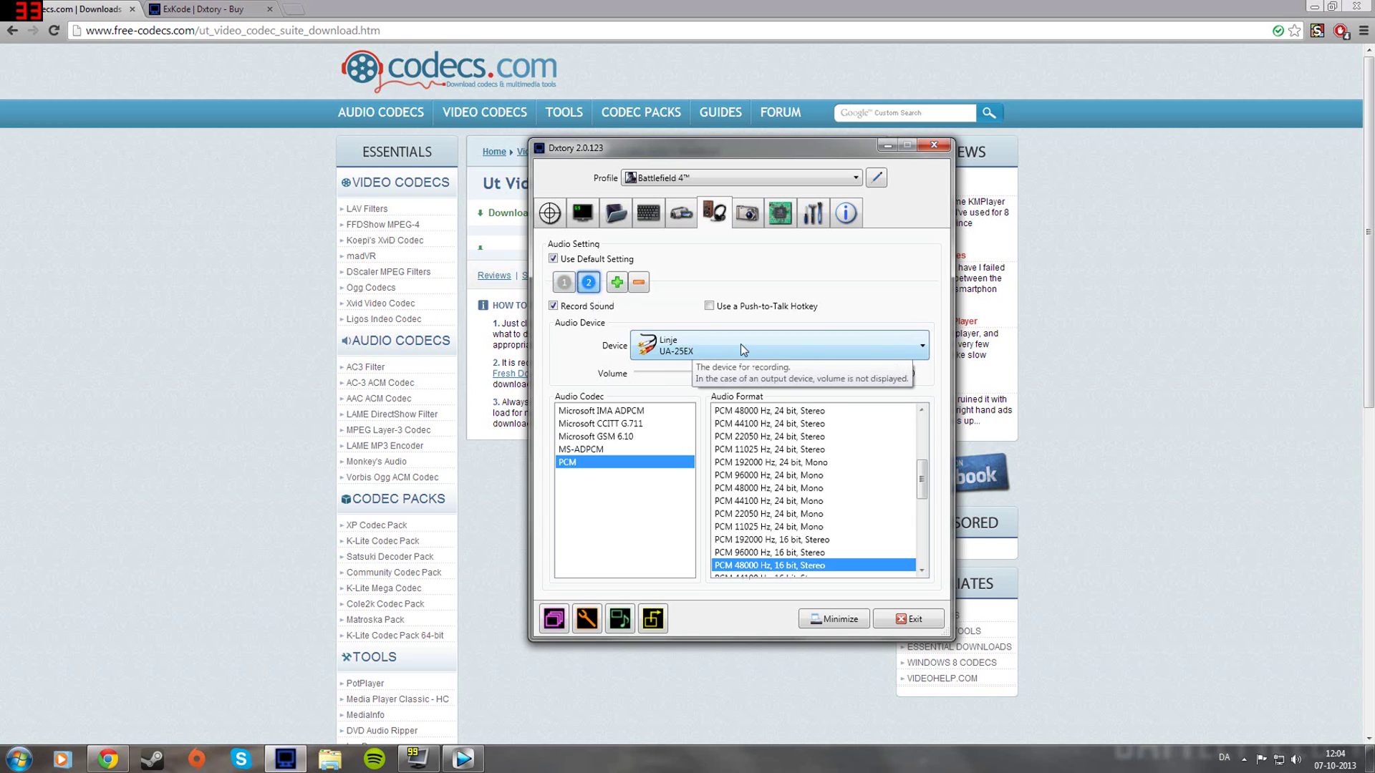
click(896, 348)
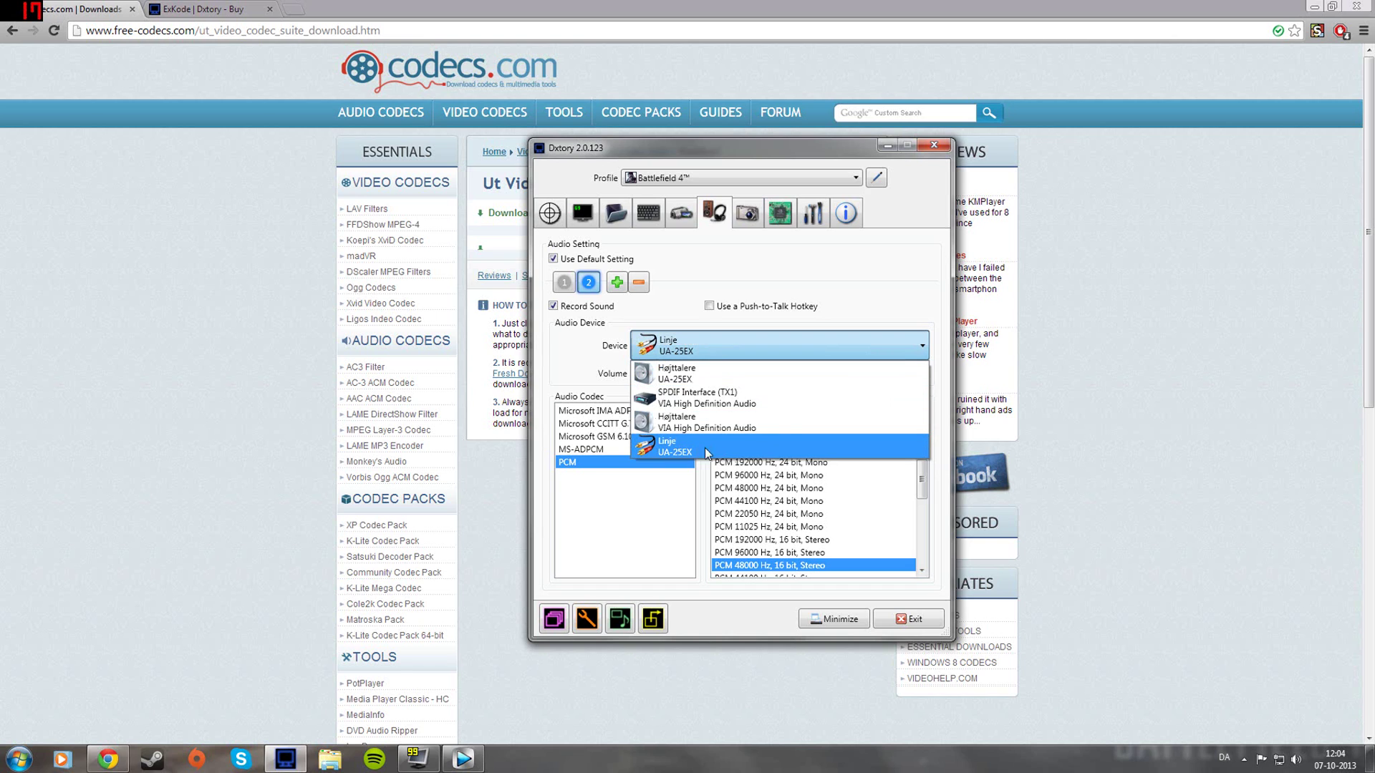
click(688, 450)
mouse_move(894, 379)
mouse_down()
mouse_move(870, 380)
mouse_move(901, 387)
mouse_up()
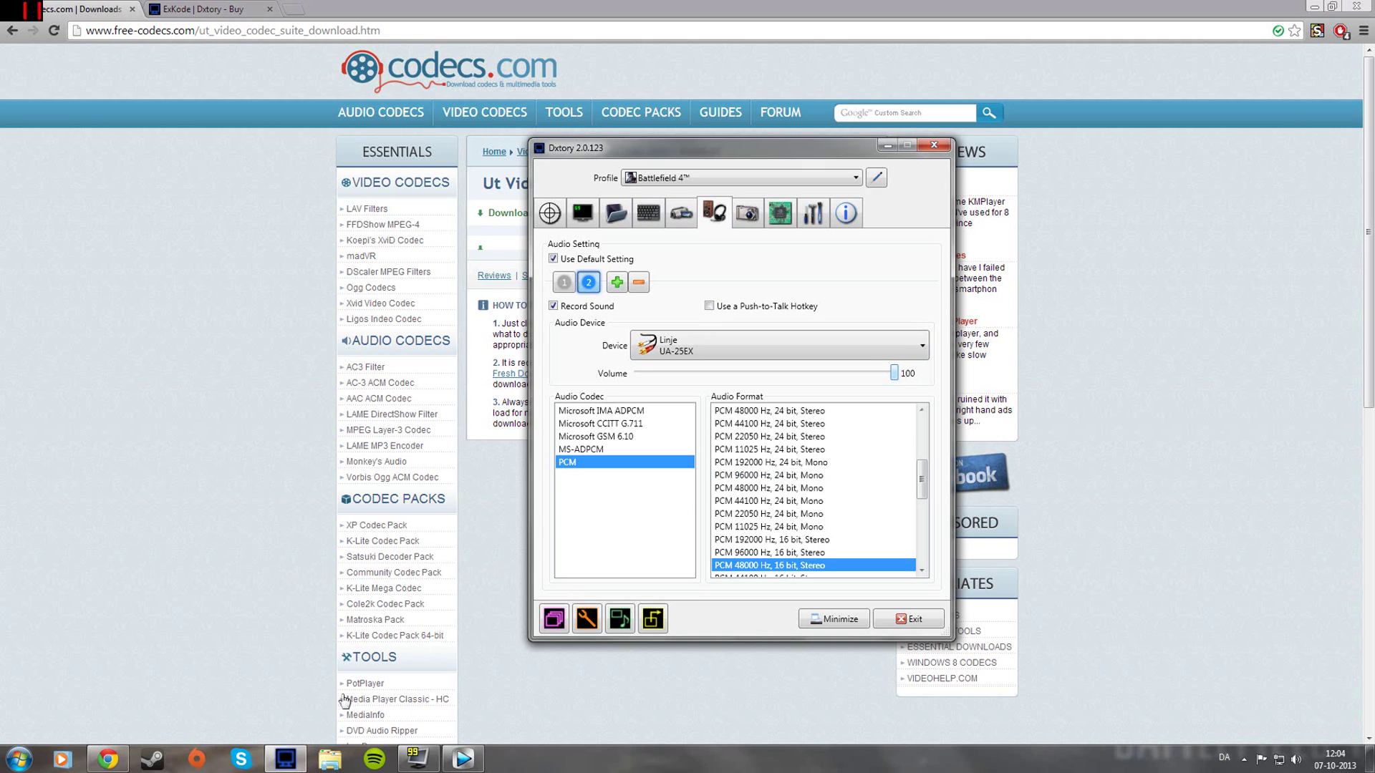
Step: Select the C4 derp.avi audio events on tracks 2 and 3 in Vegas Pro
click(462, 758)
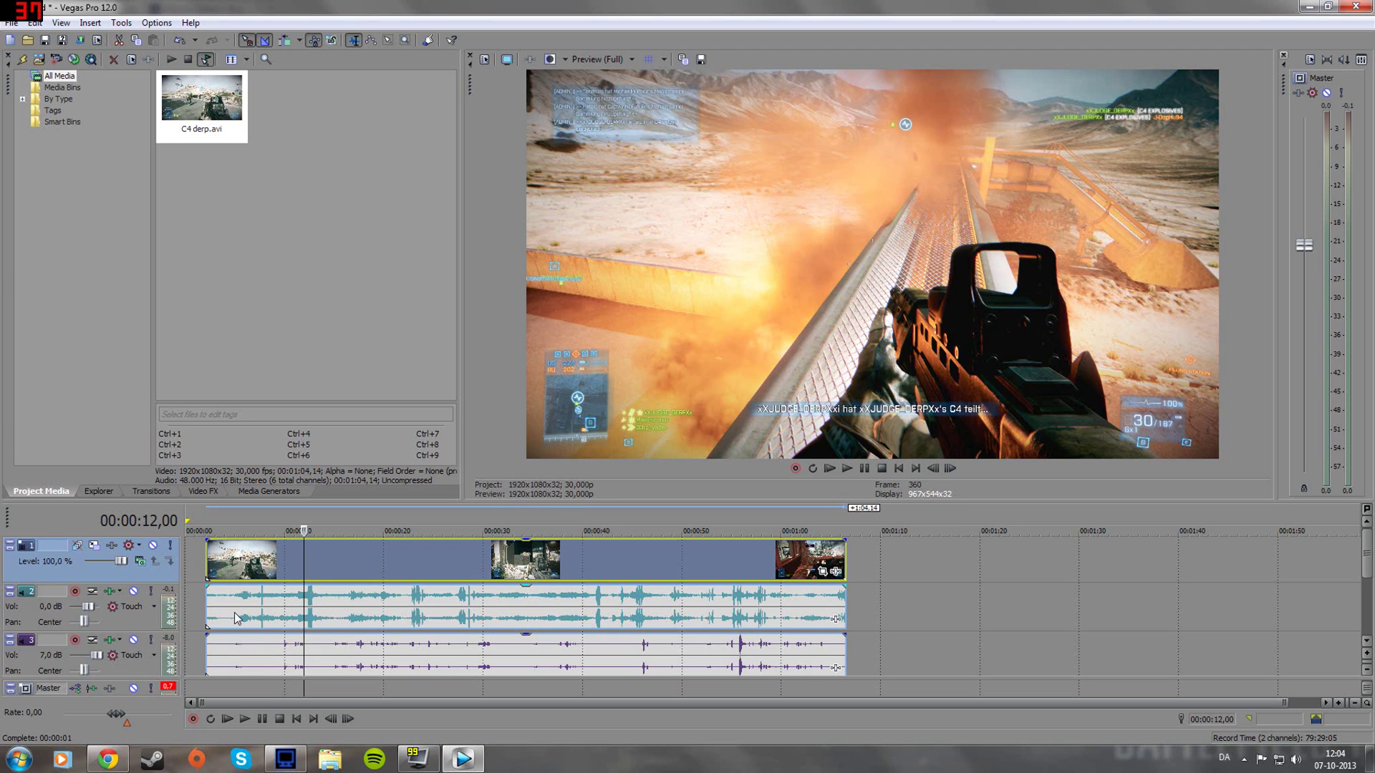
click(279, 614)
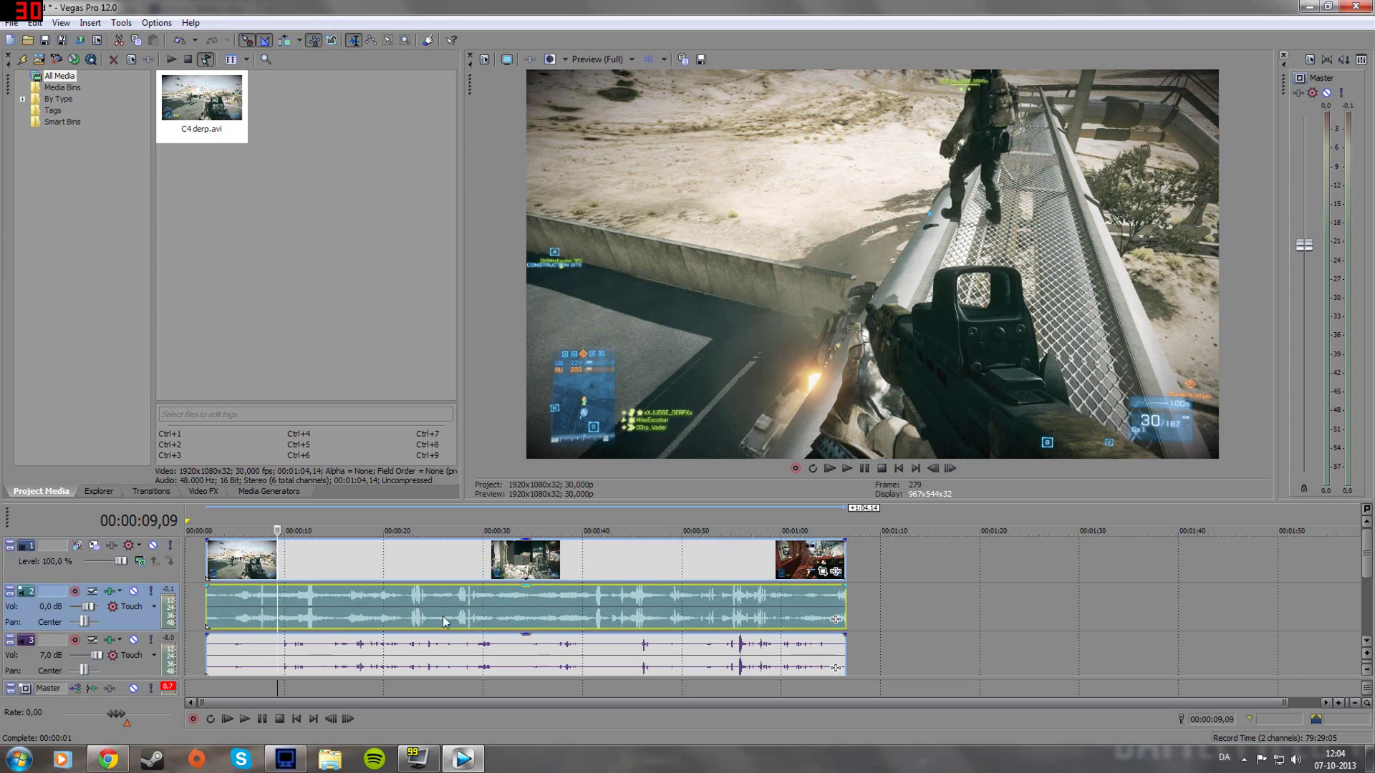
click(350, 655)
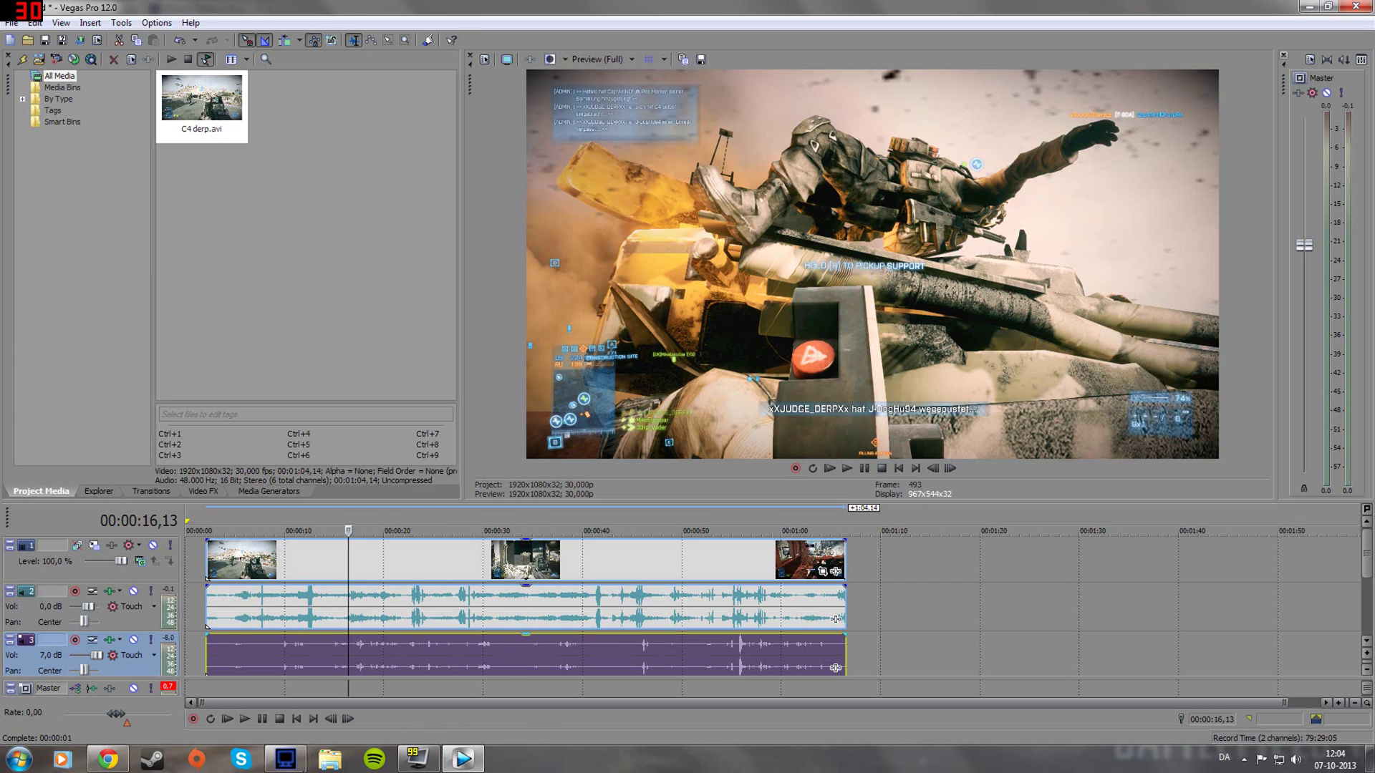
Step: Set Processing Threads to 8 on Dxtory's Advanced tab
click(286, 759)
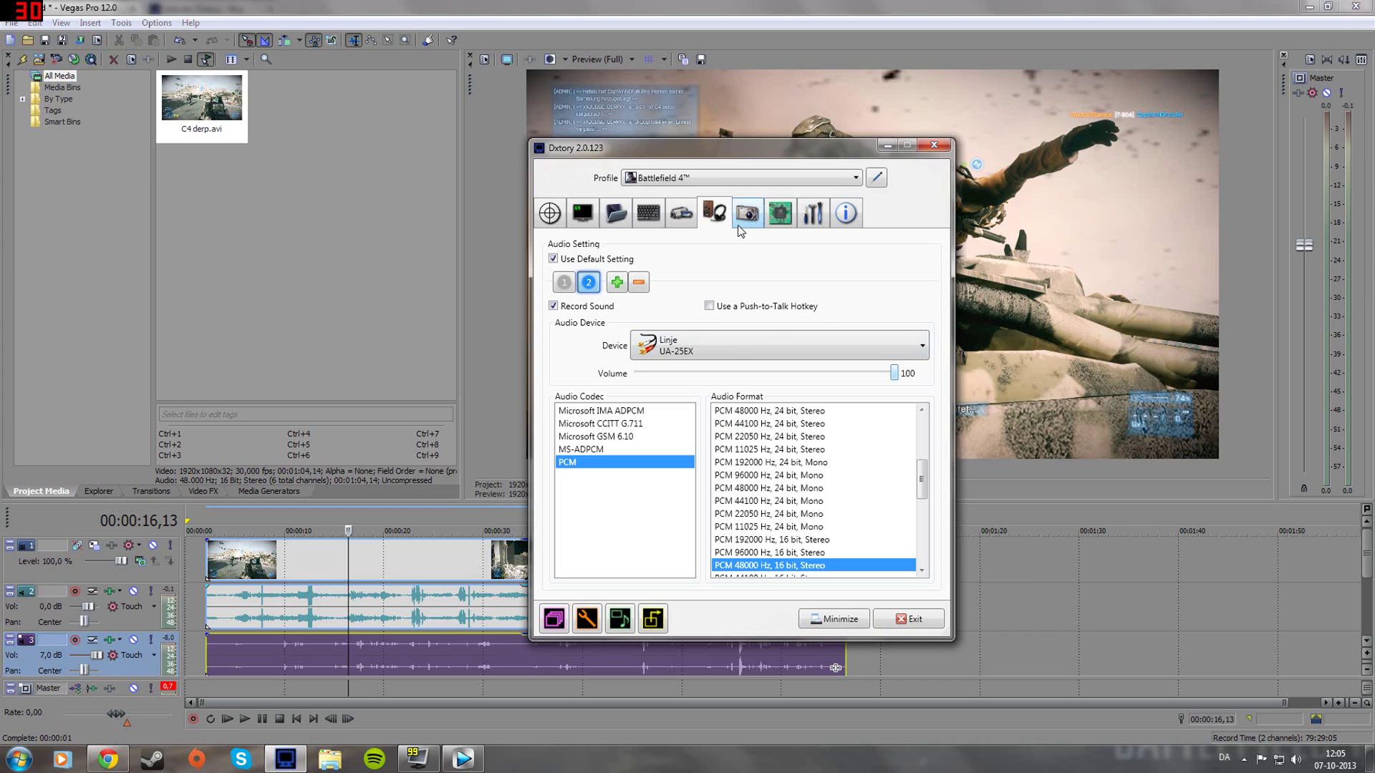
click(740, 223)
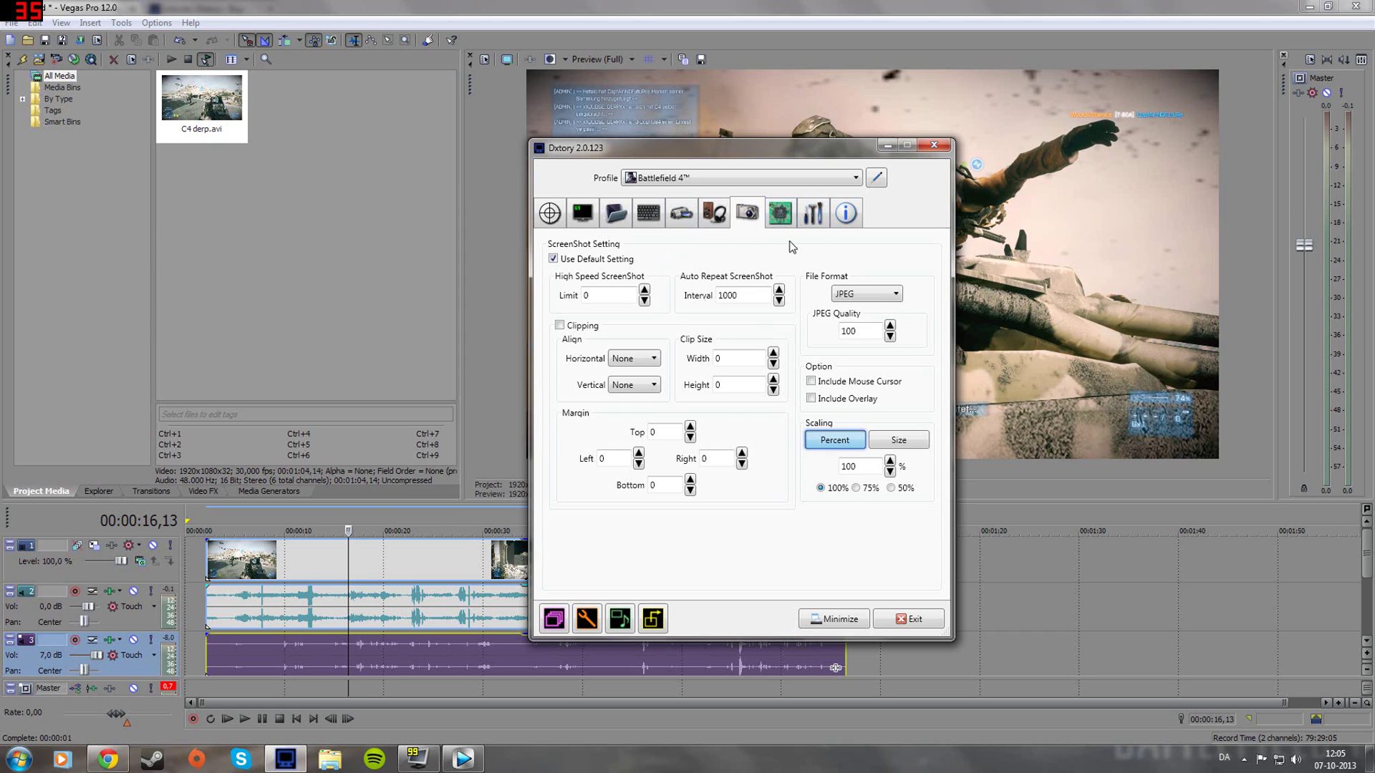
click(784, 224)
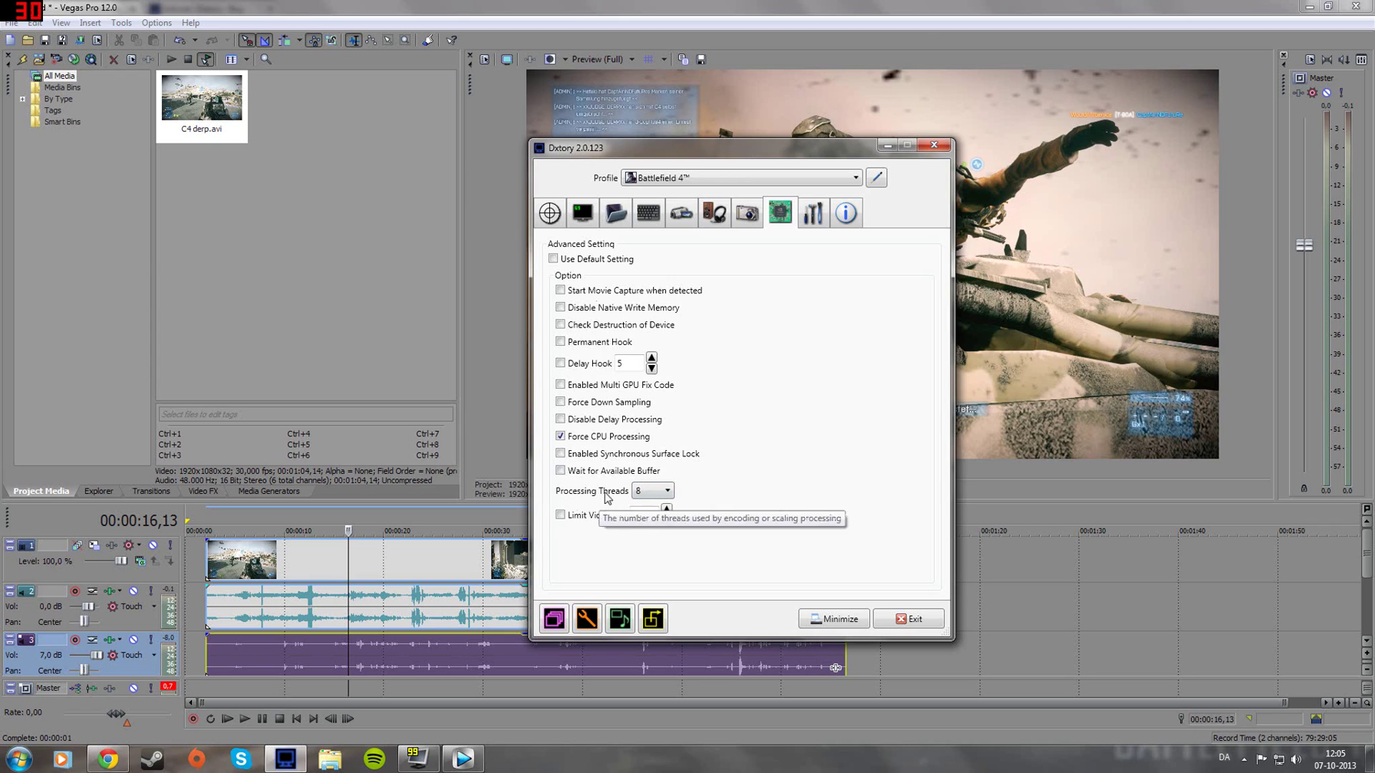
click(654, 491)
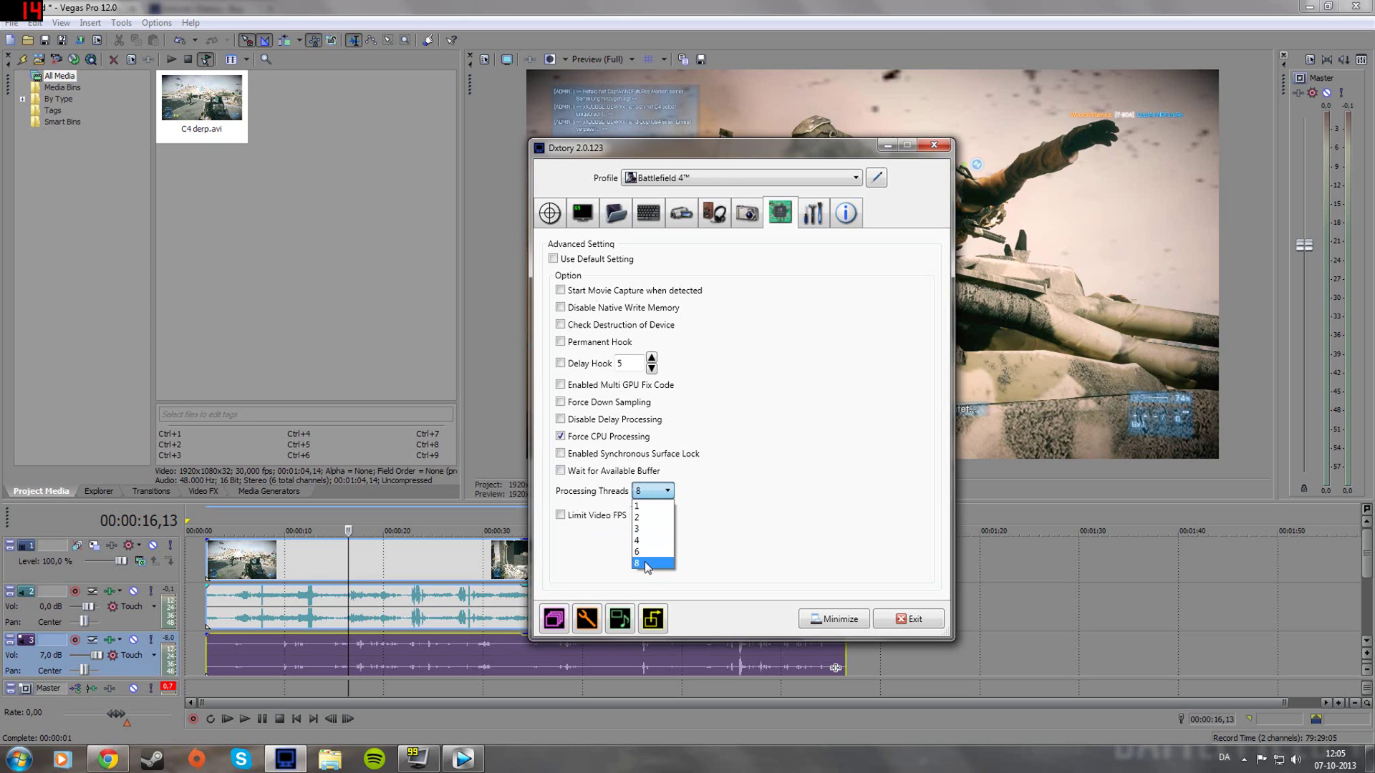
click(645, 562)
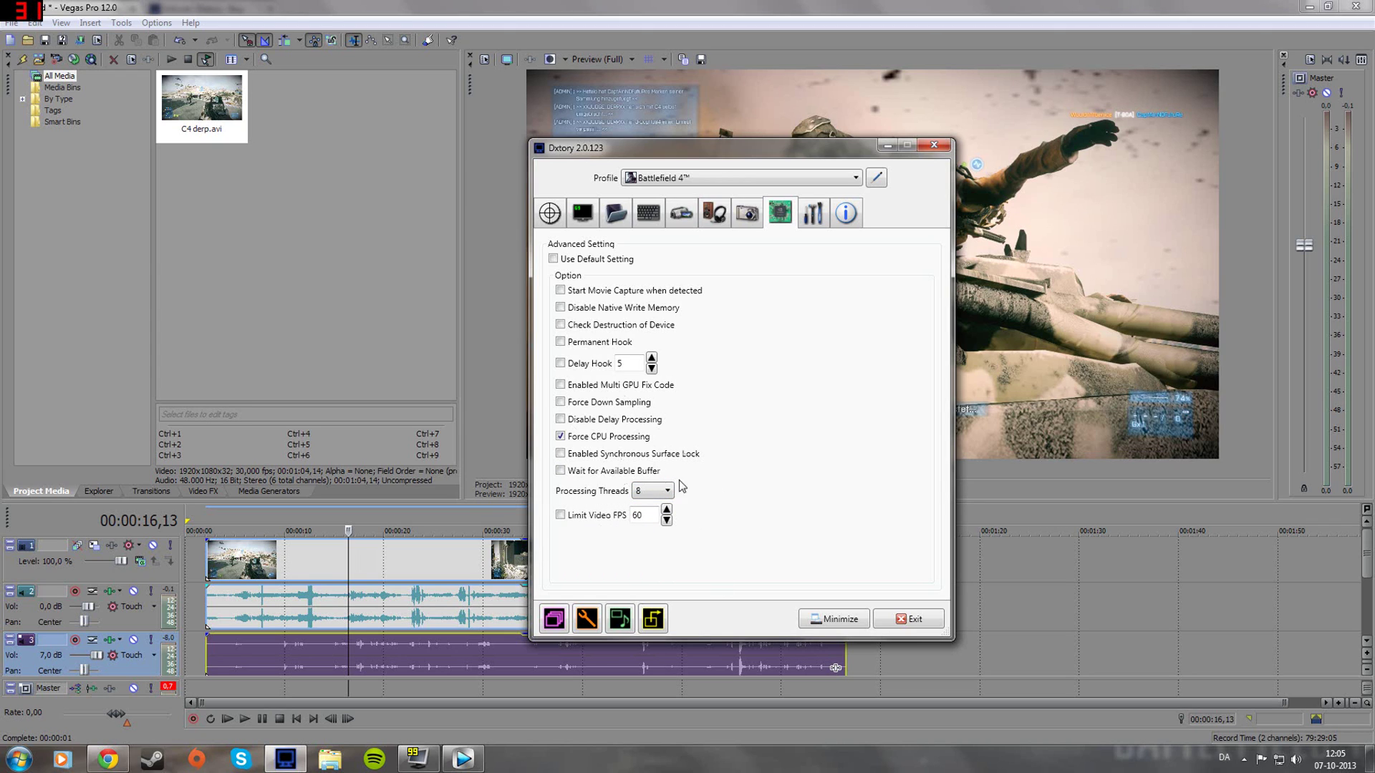